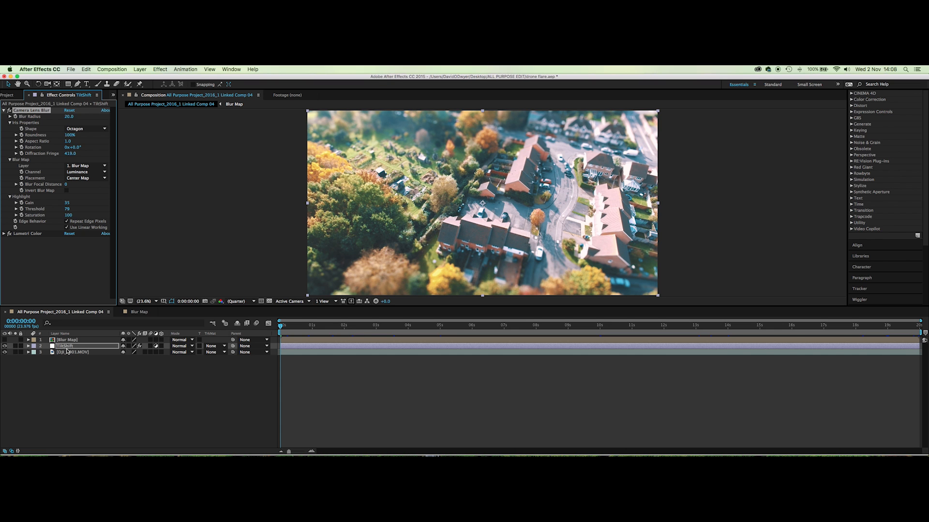
Examine the Blur Map and TiltShift layers and their Camera Lens Blur settings, comparing the image with Lumetri Color off and on.
{"action": "left_click", "coordinate": [69, 340]}
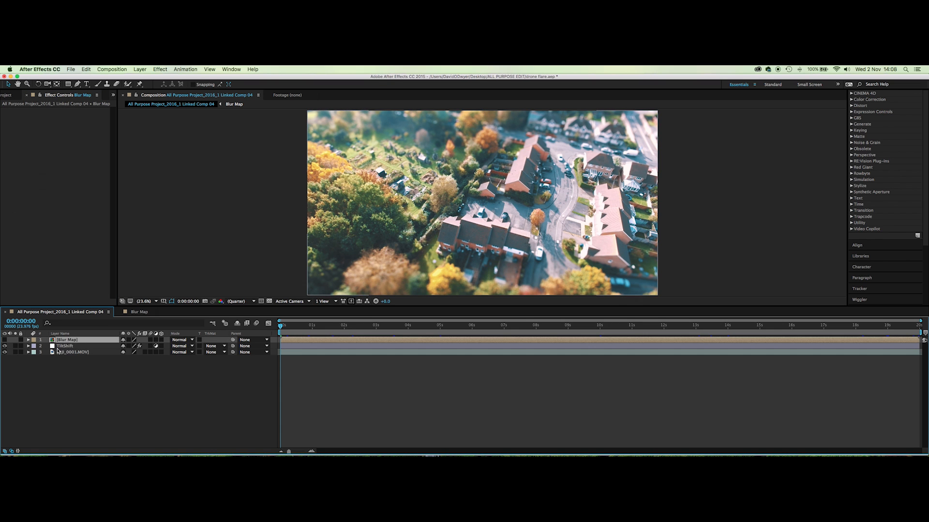
{"action": "left_click", "coordinate": [65, 346]}
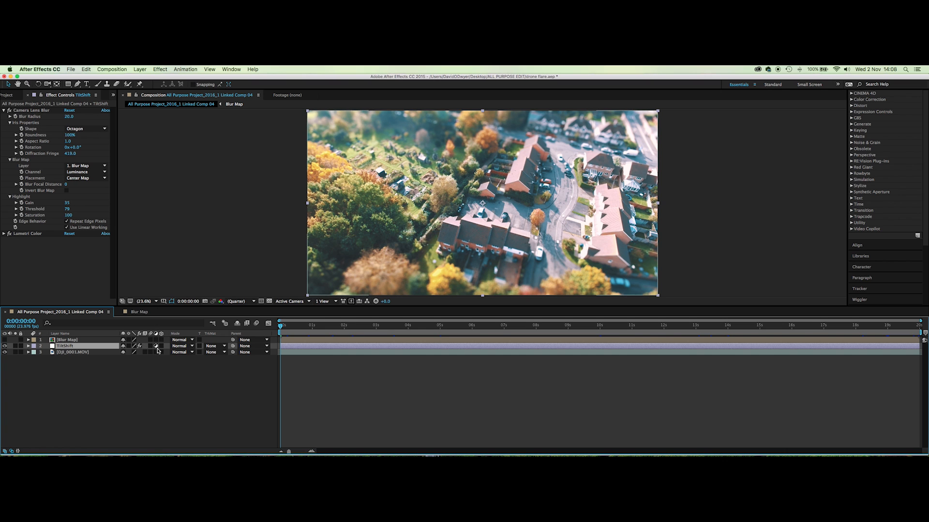
{"action": "left_click", "coordinate": [130, 393]}
{"action": "mouse_move", "coordinate": [160, 387]}
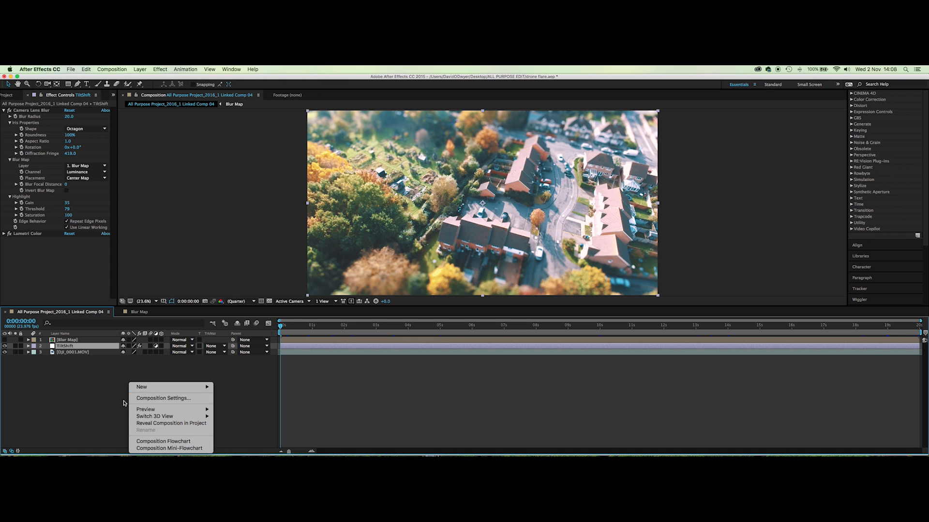
{"action": "left_click", "coordinate": [102, 395]}
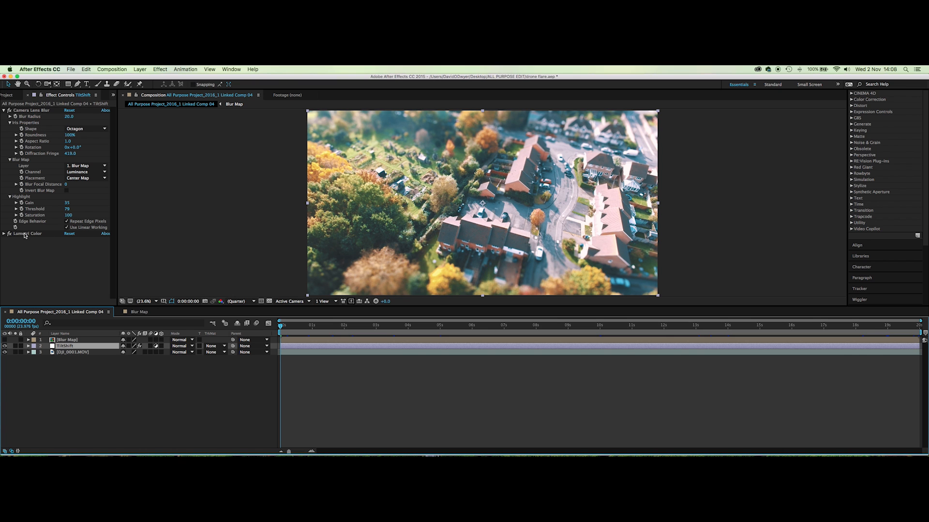
{"action": "left_click", "coordinate": [9, 234]}
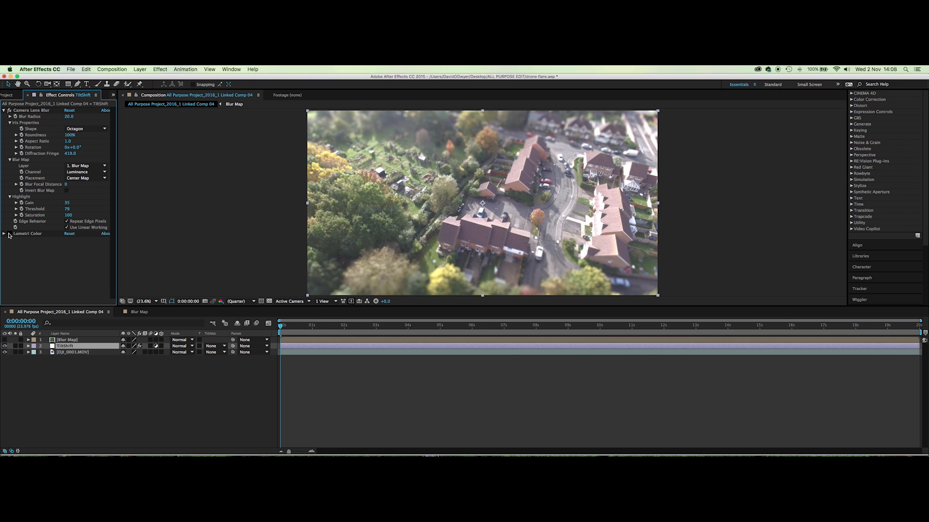
{"action": "left_click", "coordinate": [10, 234]}
{"action": "left_click", "coordinate": [28, 111]}
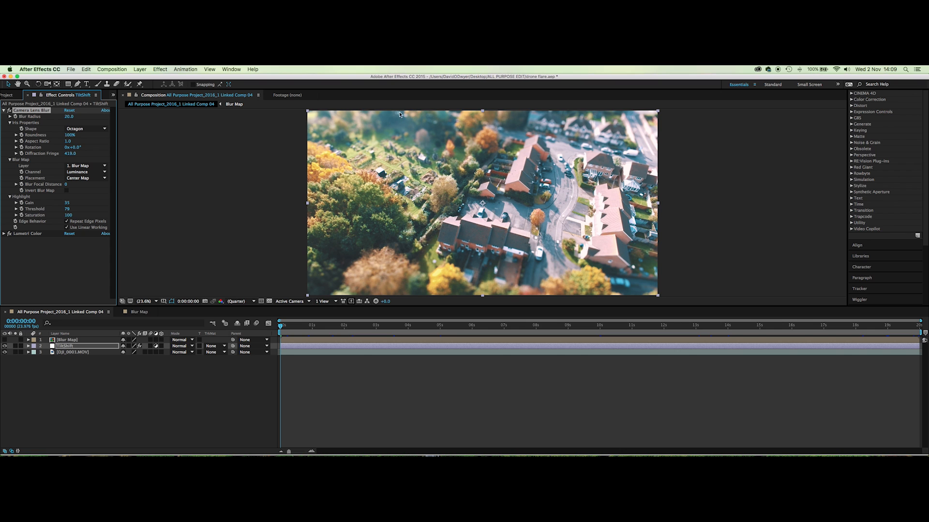
{"action": "left_click_drag", "start_coordinate": [68, 117], "coordinate": [104, 121]}
{"action": "left_click", "coordinate": [56, 341]}
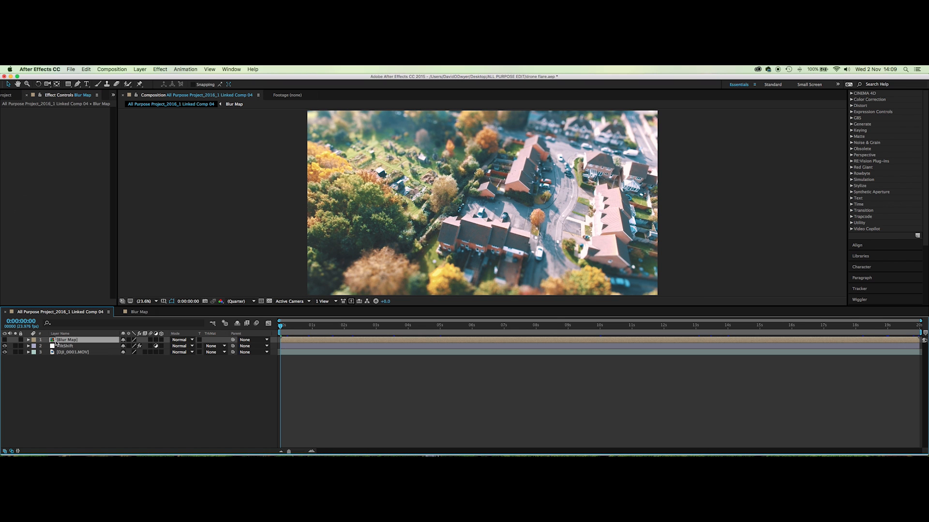
{"action": "left_click", "coordinate": [5, 340]}
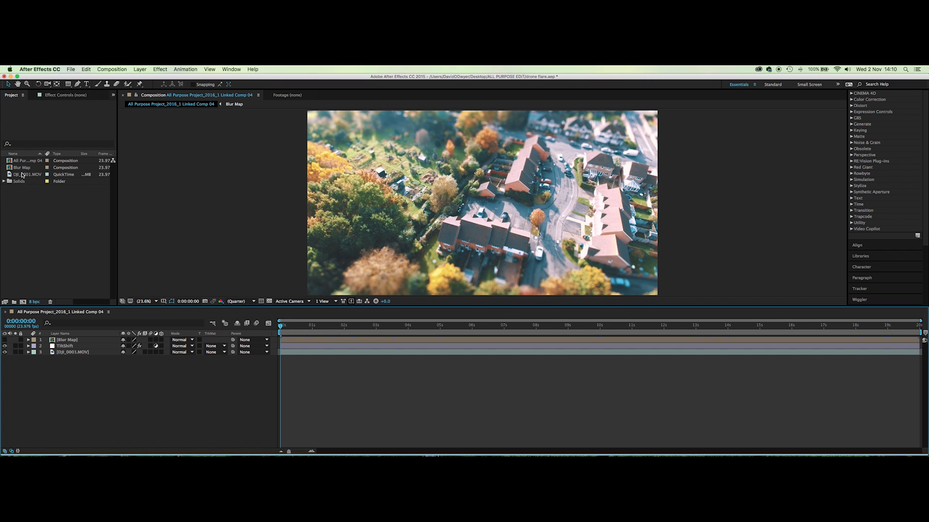
Create a composition from the DJI_0001.MOV footage and add an adjustment layer named LensBlur above it.
{"action": "left_click", "coordinate": [20, 174]}
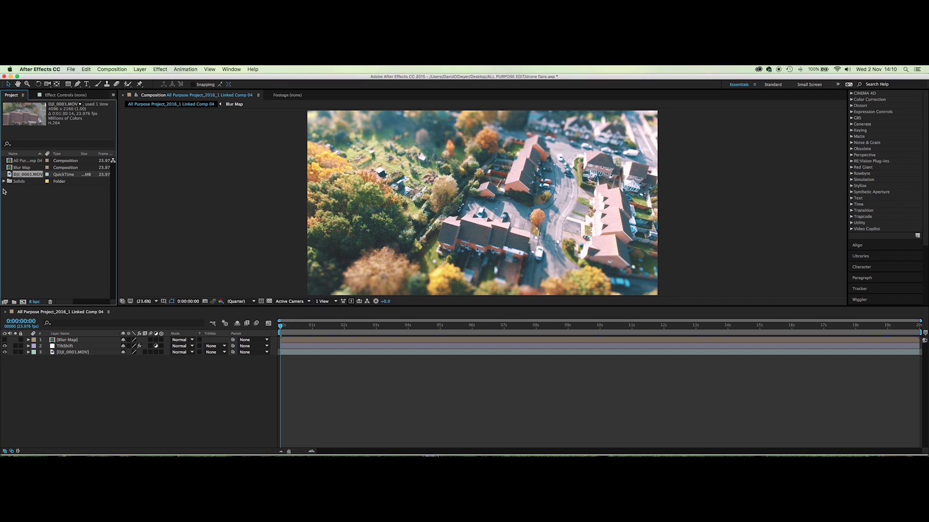
{"action": "left_click_drag", "start_coordinate": [20, 176], "coordinate": [22, 302]}
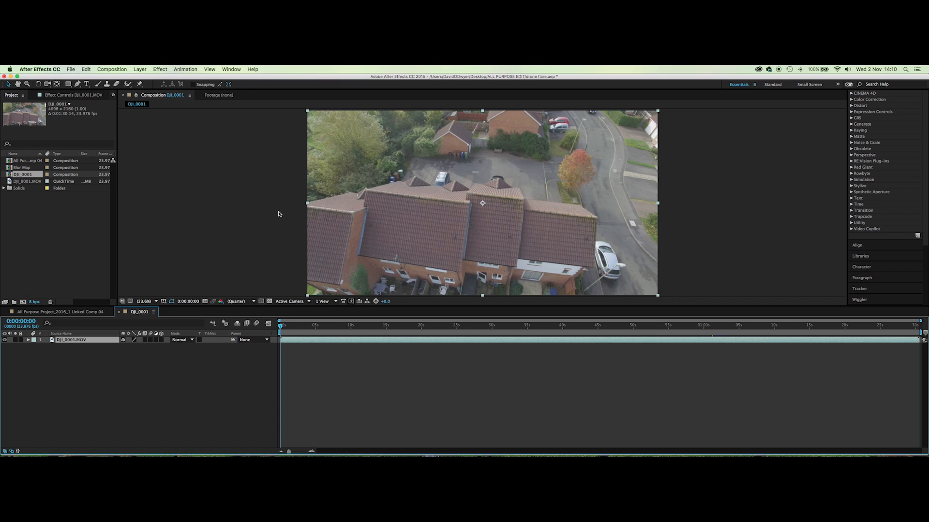
{"action": "right_click", "coordinate": [90, 376]}
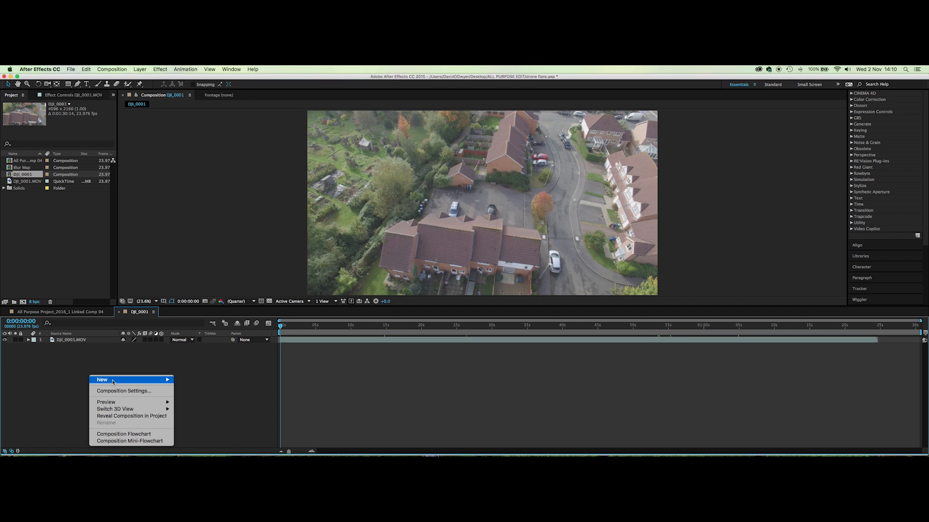
{"action": "mouse_move", "coordinate": [131, 380]}
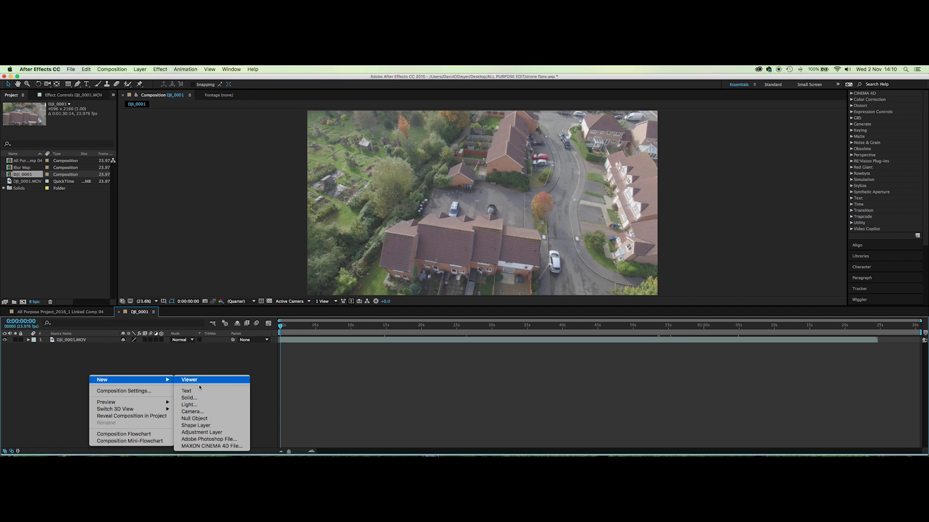
{"action": "left_click", "coordinate": [203, 432]}
{"action": "key", "text": "Return"}
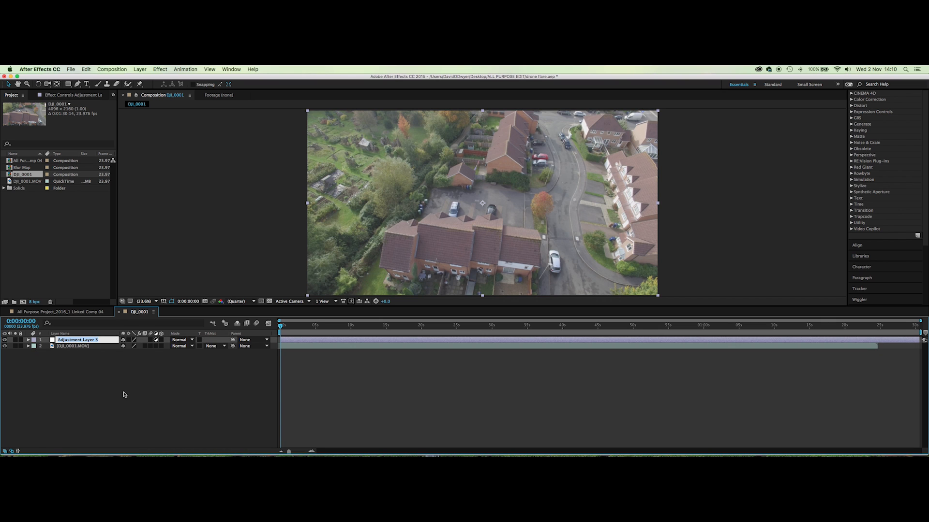
{"action": "type", "text": "LensBlur"}
{"action": "key", "text": "Return"}
Add a white (FFFFFF) solid of 4096 x 2160 px above the LensBlur layer.
{"action": "right_click", "coordinate": [89, 383]}
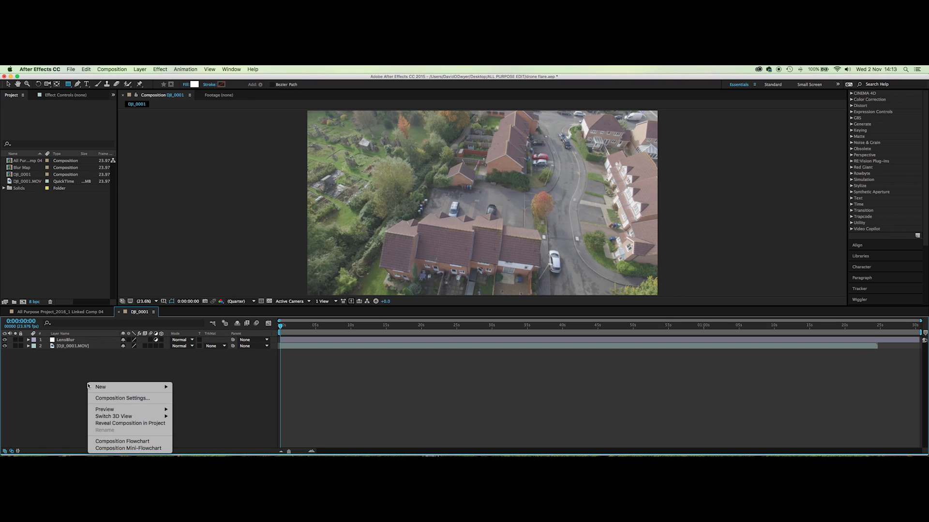
{"action": "mouse_move", "coordinate": [111, 387]}
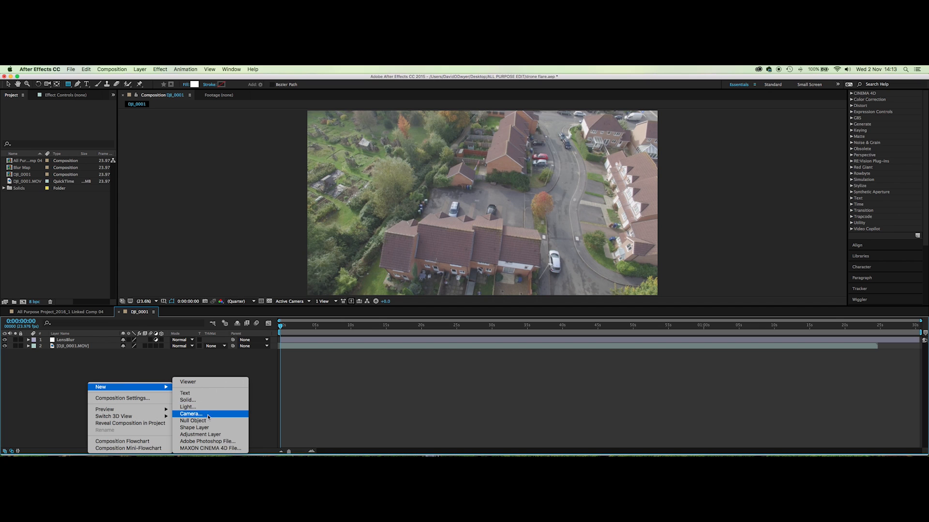
{"action": "left_click", "coordinate": [189, 400]}
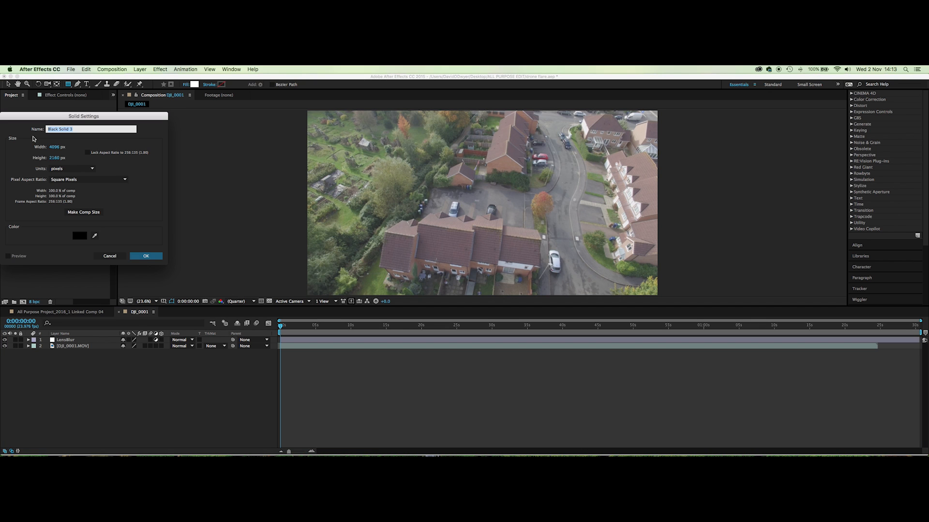
{"action": "left_click", "coordinate": [80, 235]}
{"action": "left_click_drag", "start_coordinate": [17, 193], "coordinate": [1, 68]}
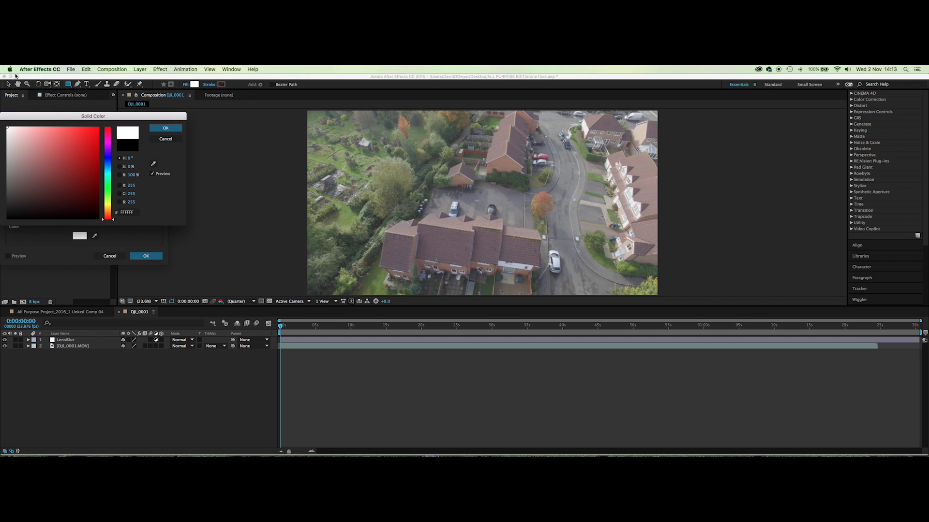
{"action": "left_click", "coordinate": [166, 128]}
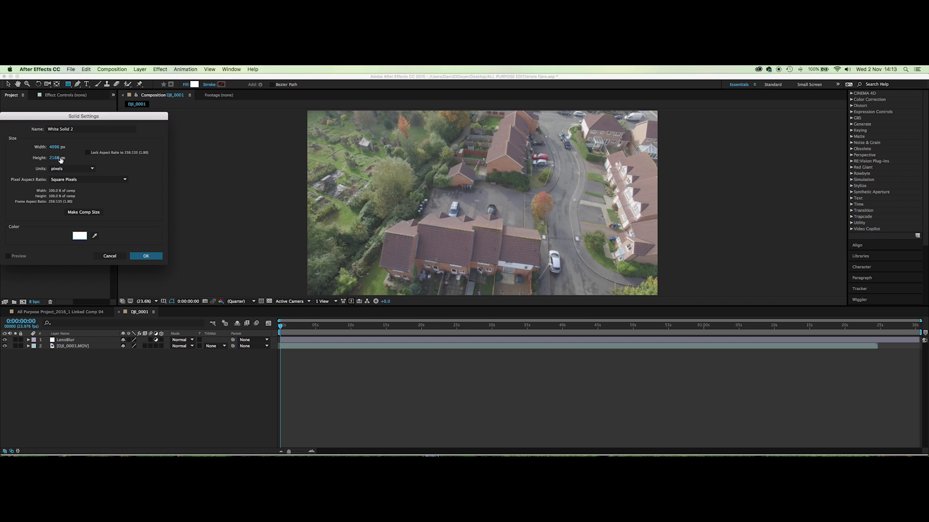
{"action": "left_click", "coordinate": [147, 257]}
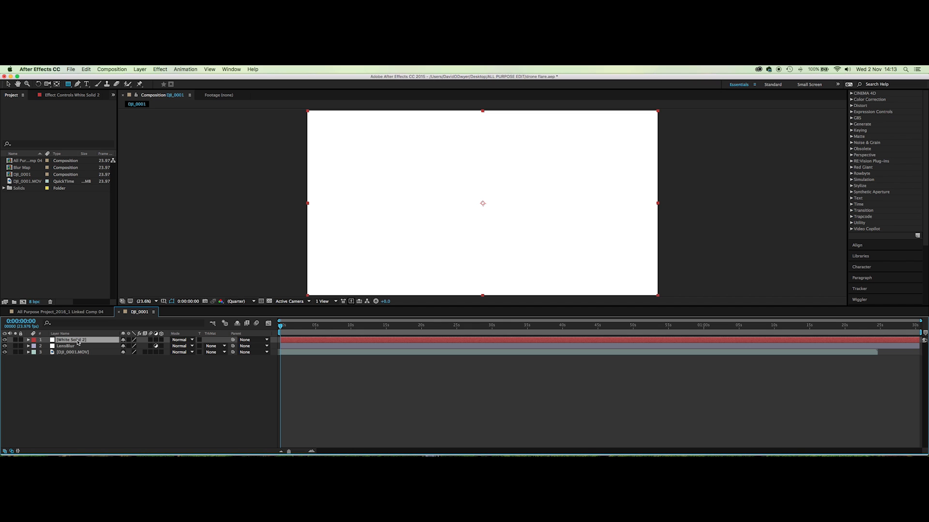
Pre-compose the white solid, moving all attributes into the new composition and opening it.
{"action": "left_click", "coordinate": [140, 70]}
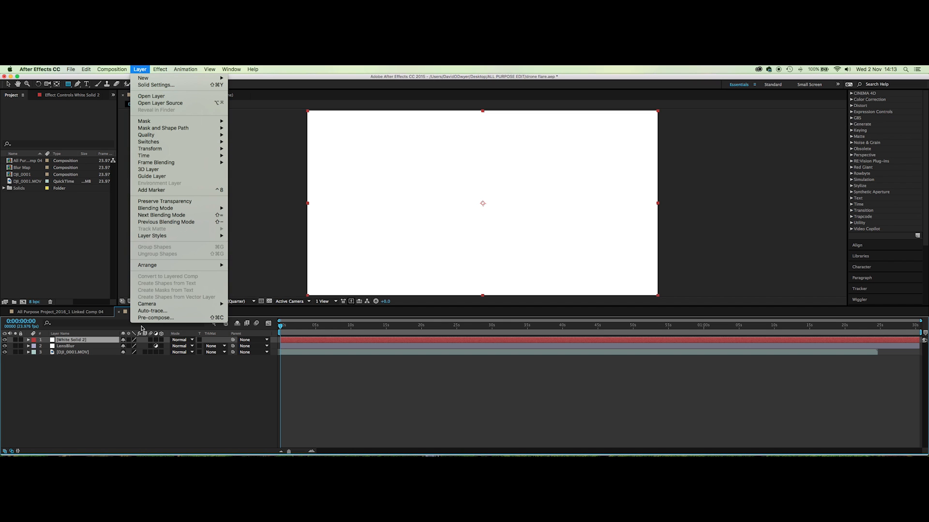
{"action": "left_click", "coordinate": [209, 319]}
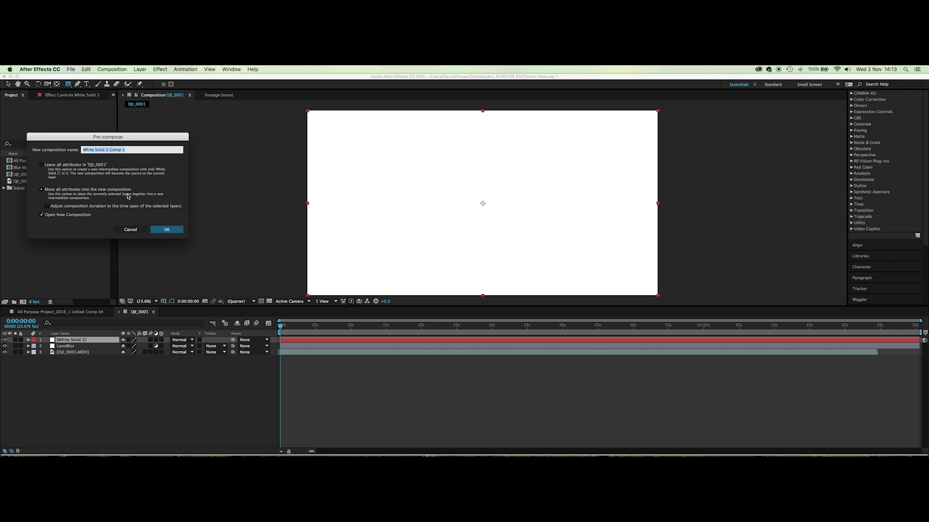
{"action": "left_click", "coordinate": [166, 230]}
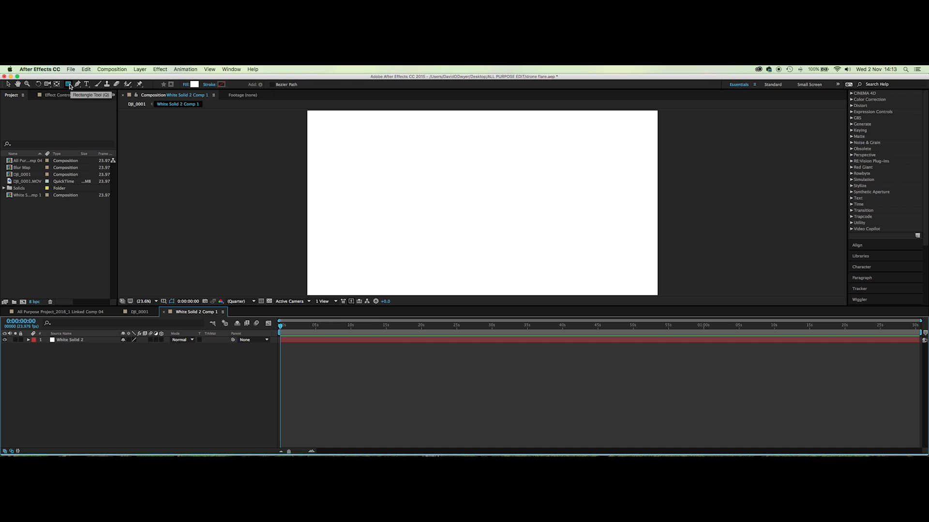
Draw a rectangular mask on the white solid as a horizontal band across the middle, extending past both sides of the frame.
{"action": "left_click", "coordinate": [73, 339]}
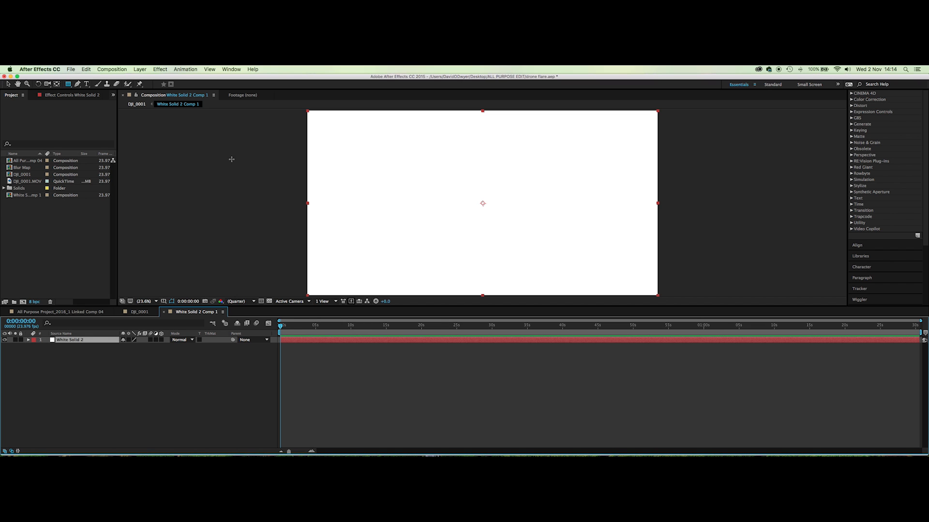
{"action": "left_click_drag", "start_coordinate": [217, 159], "coordinate": [755, 245]}
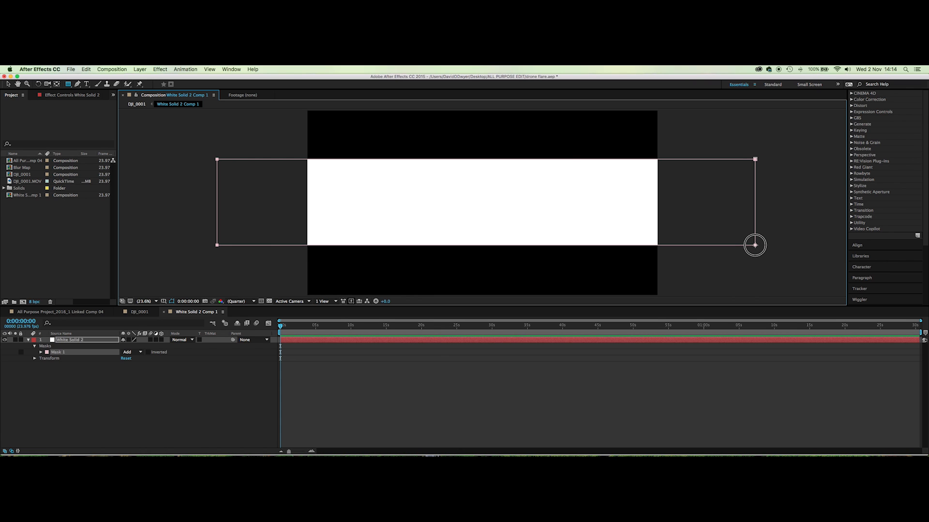
{"action": "left_click_drag", "start_coordinate": [755, 245], "coordinate": [755, 246]}
Set the mask feather to 564 pixels and invert the mask.
{"action": "key", "text": "f"}
{"action": "left_click_drag", "start_coordinate": [131, 352], "coordinate": [325, 353]}
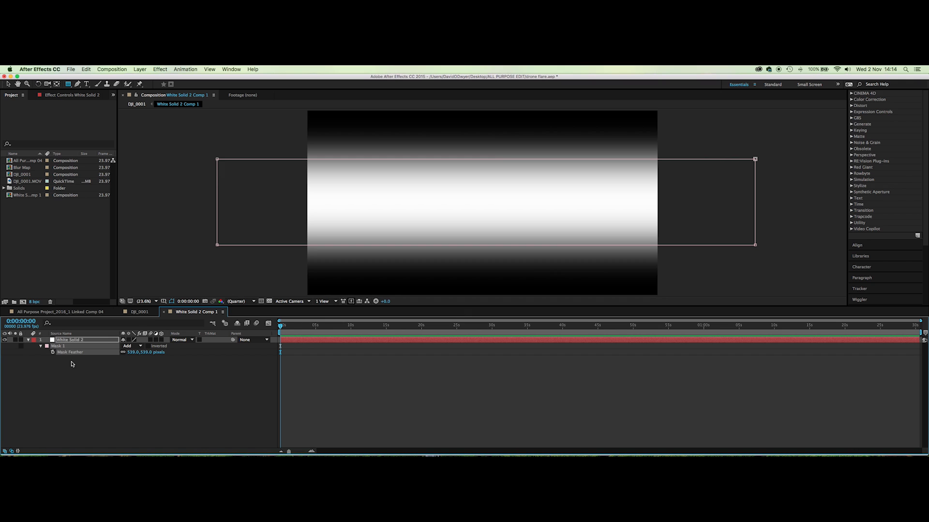
{"action": "left_click_drag", "start_coordinate": [132, 353], "coordinate": [140, 355]}
{"action": "left_click", "coordinate": [149, 346]}
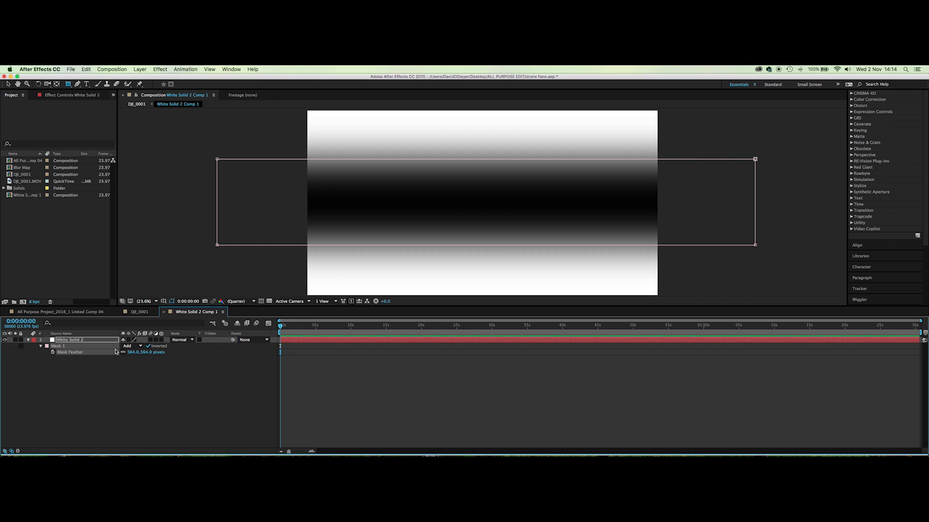
Return to the DJI_0001 composition, rename the pre-composed solid layer BlurMap and hide it.
{"action": "left_click", "coordinate": [137, 312]}
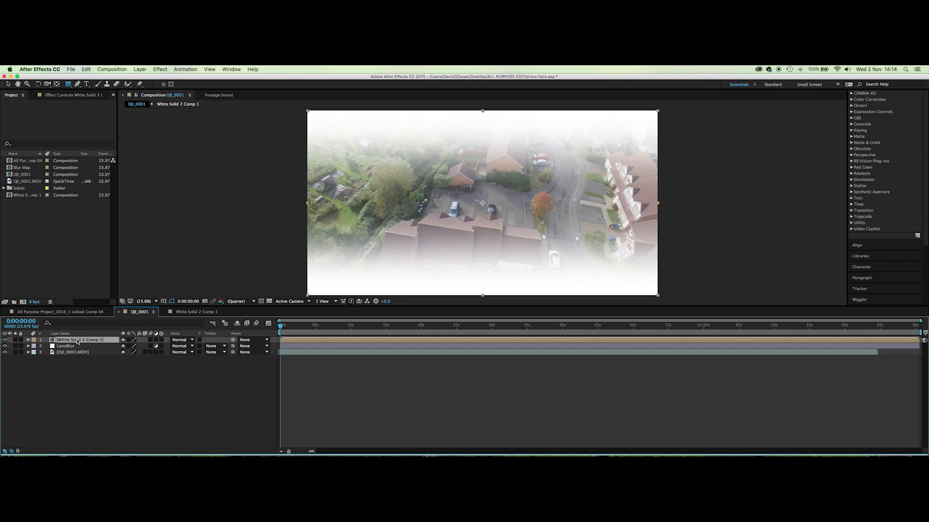
{"action": "key", "text": "Return"}
{"action": "type", "text": "B"}
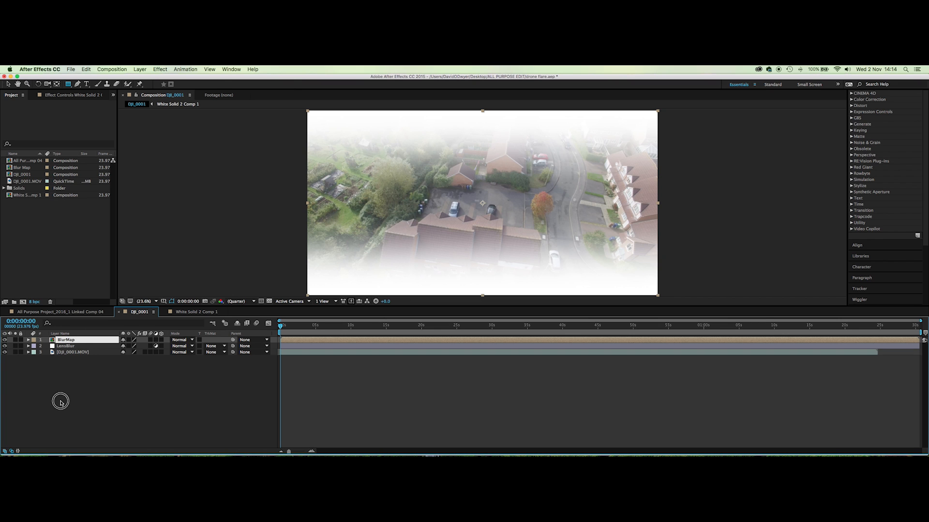
{"action": "type", "text": "lurMap"}
{"action": "key", "text": "Return"}
{"action": "left_click", "coordinate": [5, 340]}
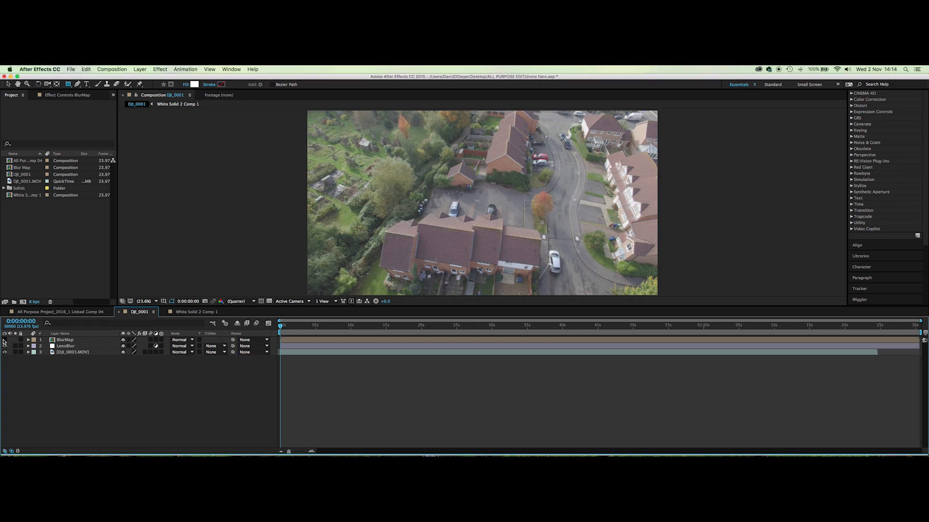
Find the Camera Lens Blur effect and apply it to the LensBlur adjustment layer.
{"action": "left_click", "coordinate": [71, 345]}
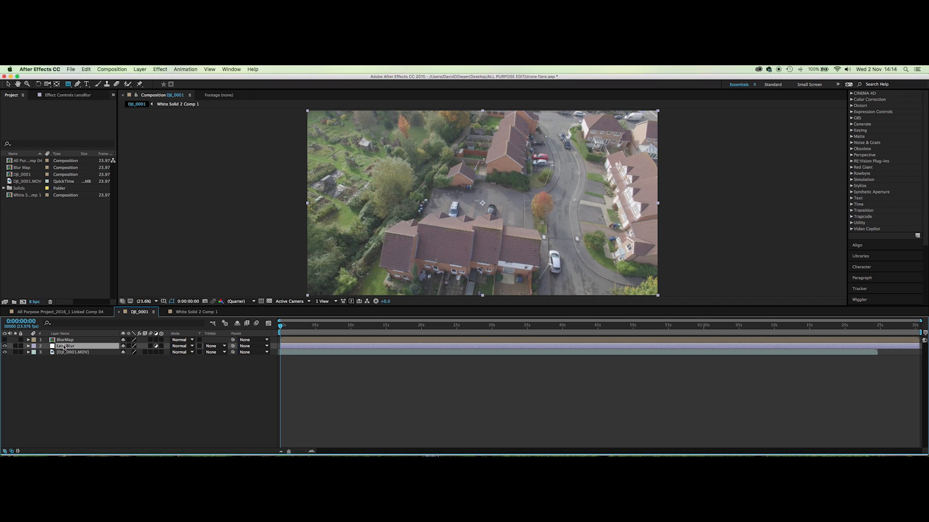
{"action": "left_click", "coordinate": [63, 96]}
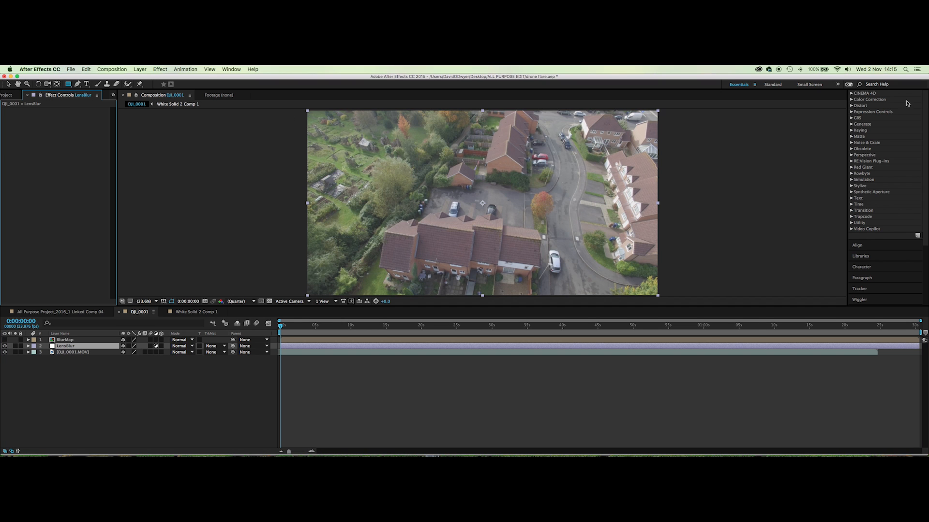
{"action": "scroll", "coordinate": [895, 103], "scroll_direction": "up", "scroll_amount": 3}
{"action": "left_click", "coordinate": [879, 138]}
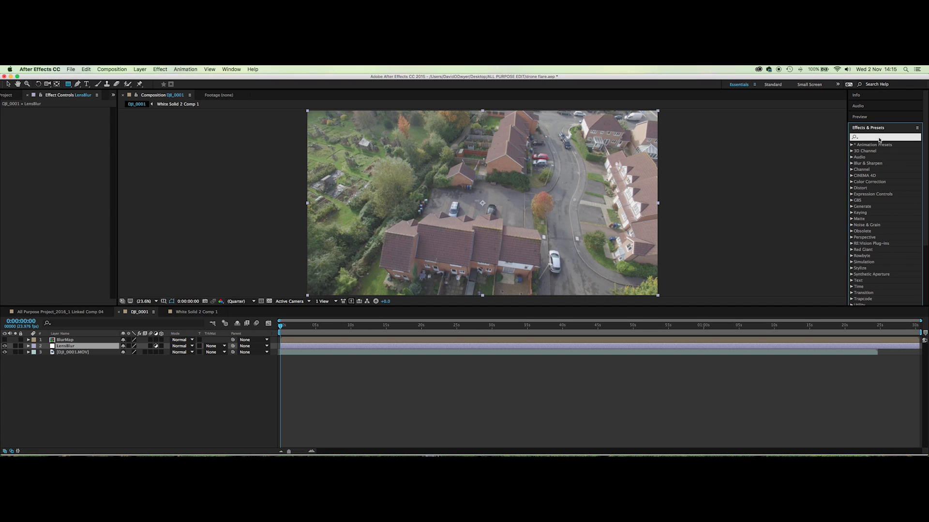
{"action": "type", "text": "camera len"}
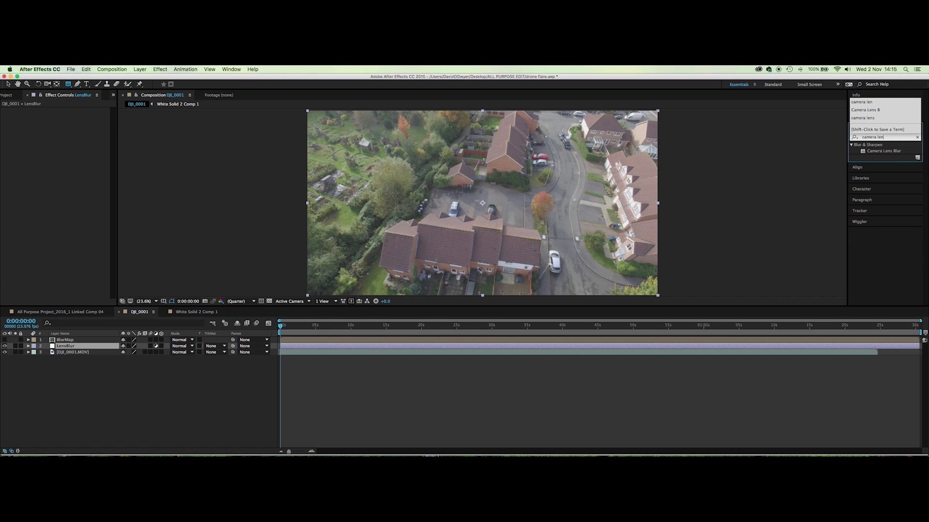
{"action": "double_click", "coordinate": [873, 152]}
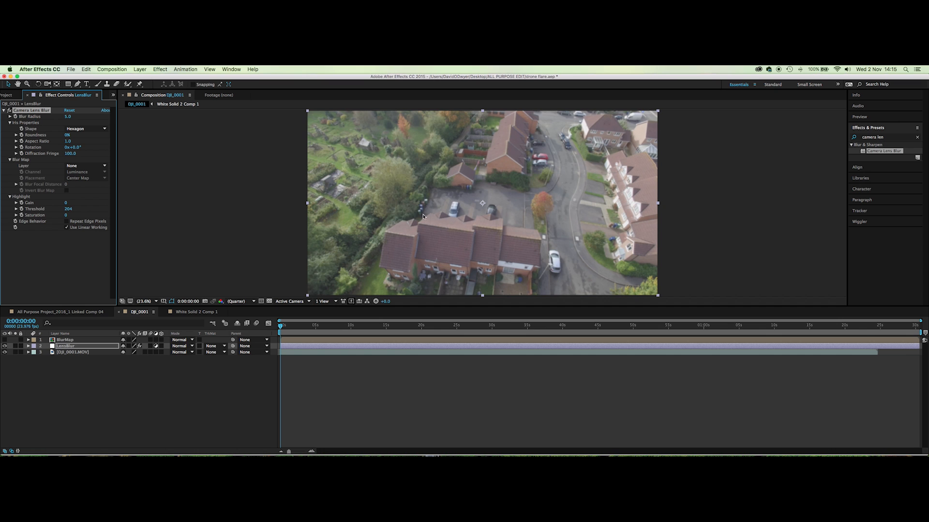
Set the Camera Lens Blur's Blur Radius to 50.
{"action": "left_click", "coordinate": [68, 117]}
{"action": "type", "text": "50"}
{"action": "key", "text": "Return"}
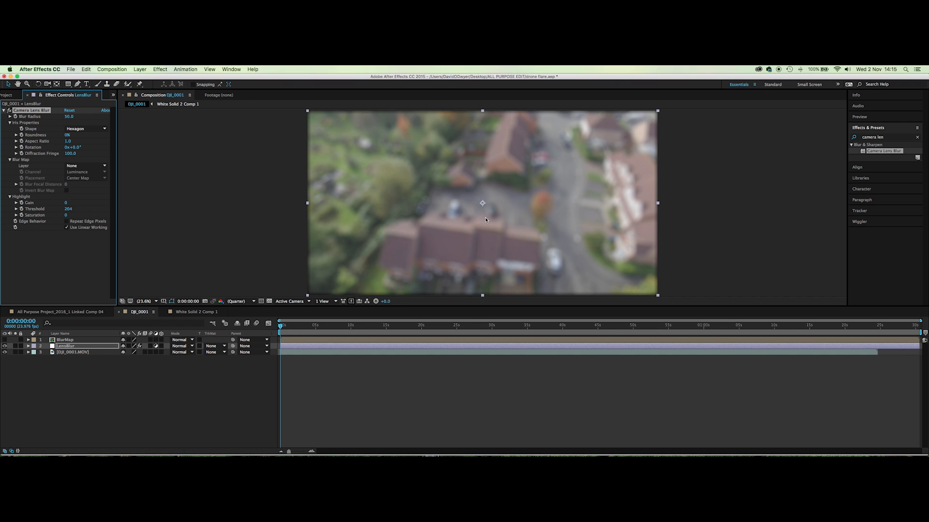
Set the Camera Lens Blur's iris Shape to Octagon and its Roundness to 100%.
{"action": "left_click", "coordinate": [78, 128]}
{"action": "left_click_drag", "start_coordinate": [66, 137], "coordinate": [236, 134]}
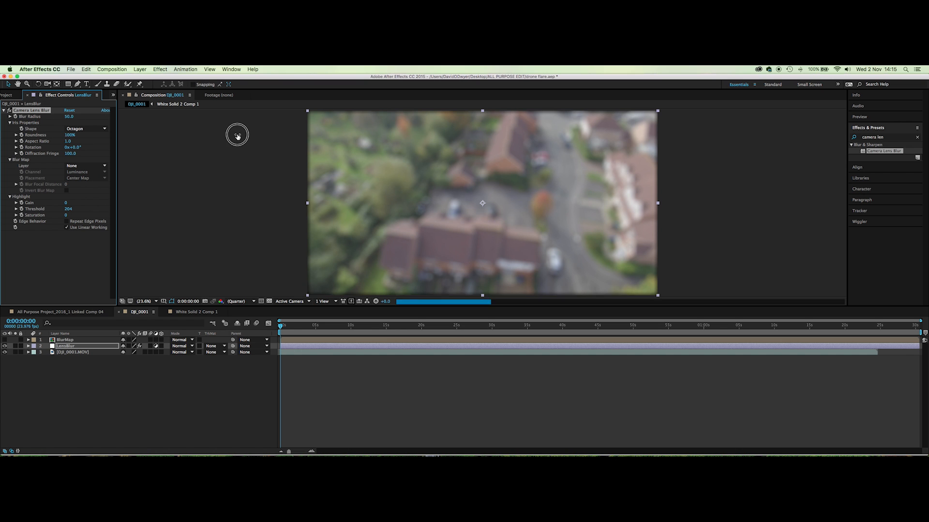
Try an iris Aspect Ratio of 0.5 and undo the change.
{"action": "left_click", "coordinate": [68, 140]}
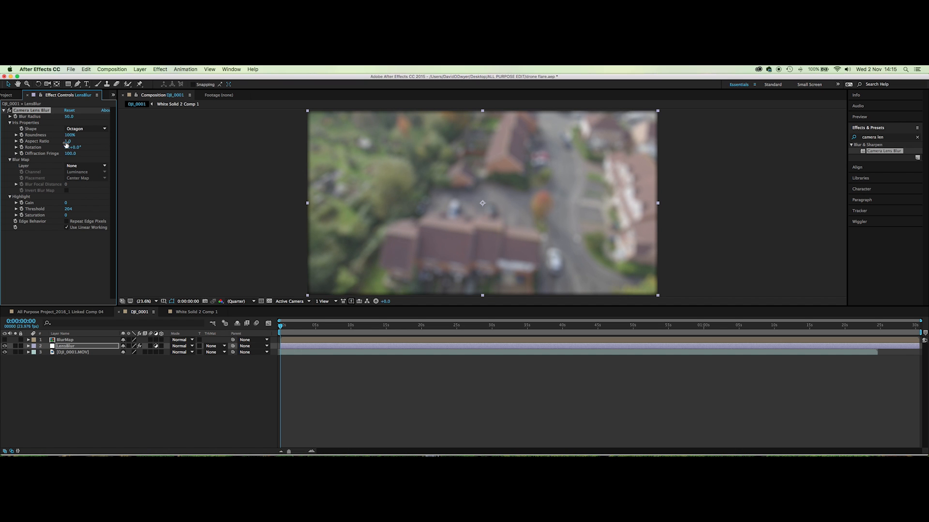
{"action": "key", "text": "Return"}
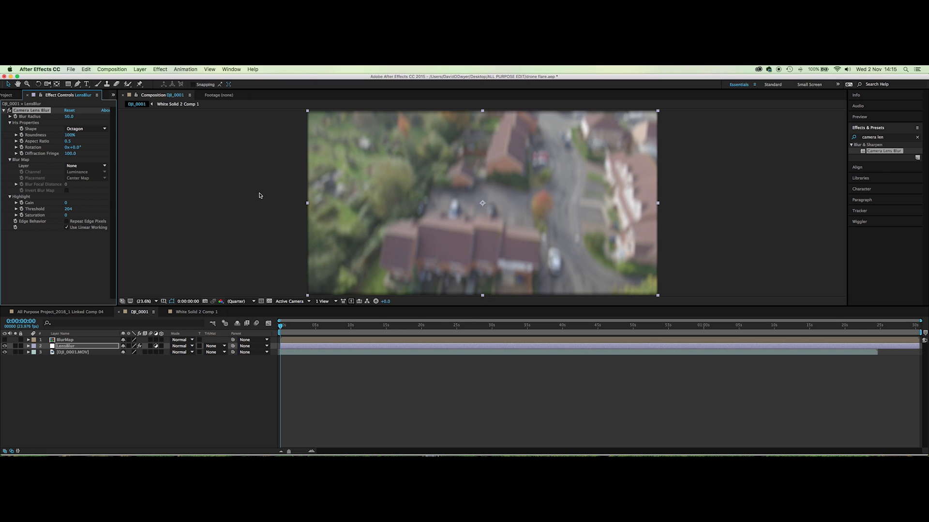
{"action": "key", "text": "super+z"}
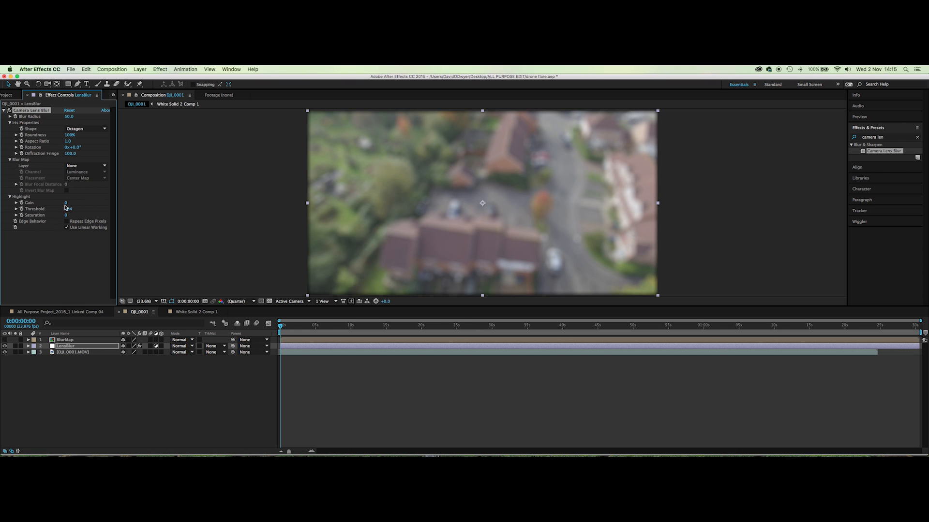
Set the highlight Gain to 15, Threshold to 41 and Saturation to 100, and enable Repeat Edge Pixels.
{"action": "mouse_move", "coordinate": [65, 204]}
{"action": "left_mouse_down"}
{"action": "mouse_move", "coordinate": [46, 215]}
{"action": "mouse_move", "coordinate": [56, 216]}
{"action": "left_mouse_up"}
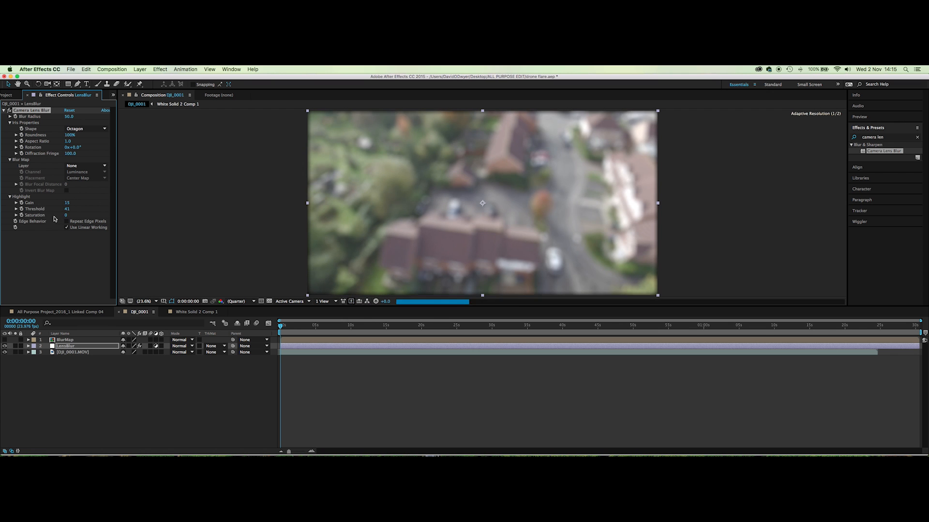
{"action": "left_click", "coordinate": [66, 215]}
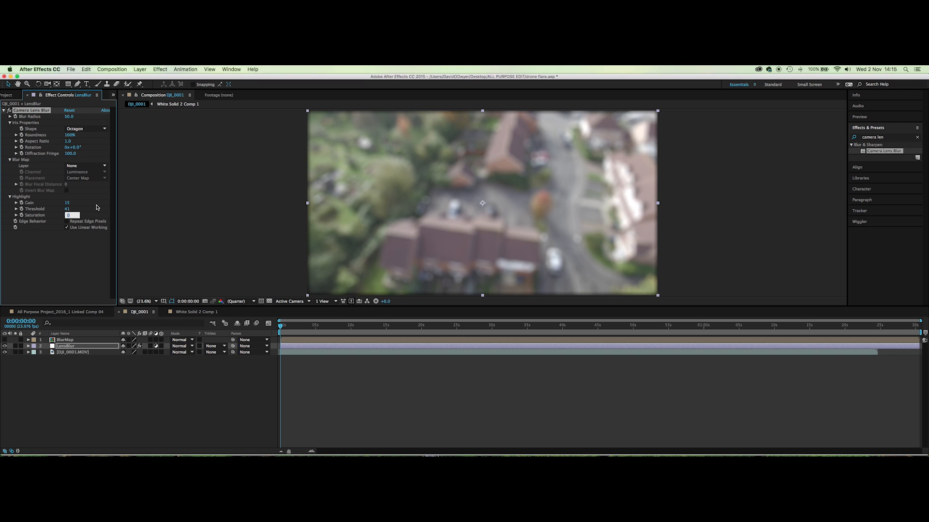
{"action": "key", "text": "Return"}
{"action": "left_click", "coordinate": [67, 221]}
{"action": "left_click", "coordinate": [66, 228]}
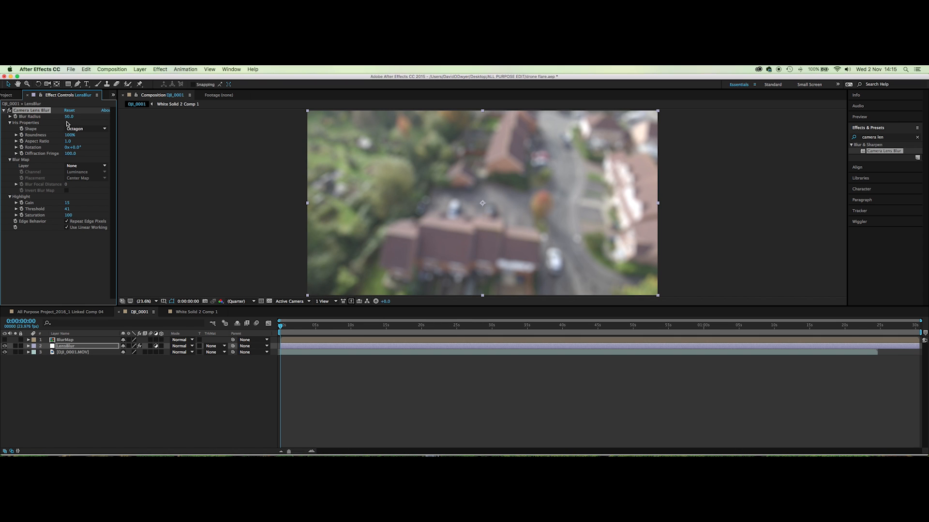
Use the BlurMap layer as the Camera Lens Blur's blur map.
{"action": "left_click", "coordinate": [78, 167]}
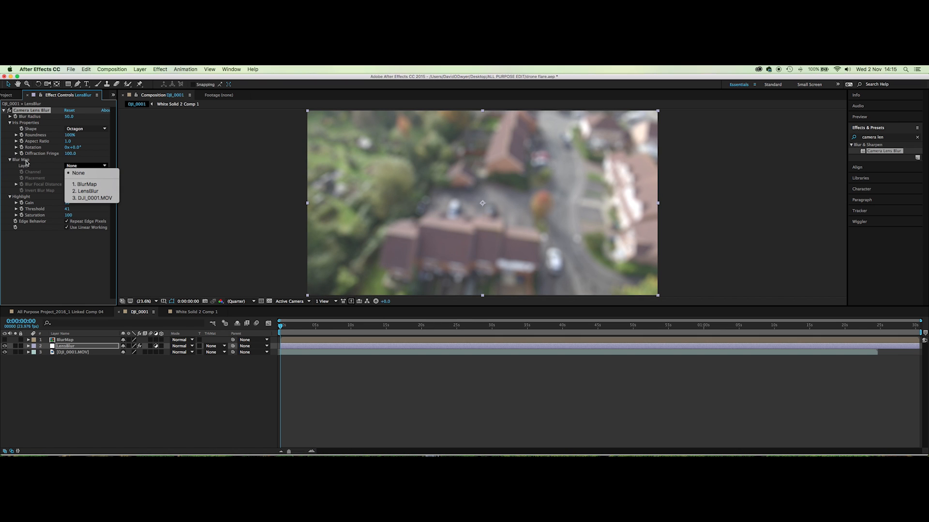
{"action": "left_click", "coordinate": [86, 184]}
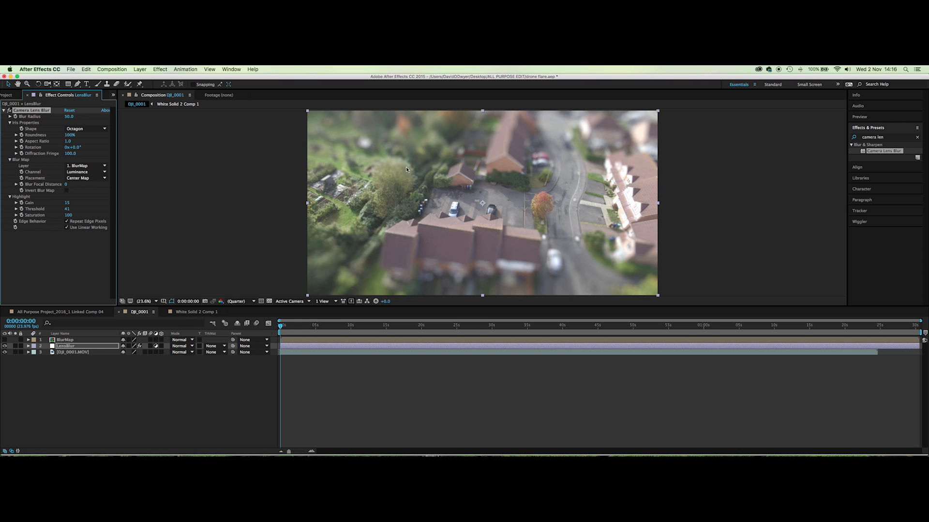
In White Solid 2 Comp 1, raise the mask's upper edge and slightly lower its bottom edge, and return to DJI_0001.
{"action": "left_click", "coordinate": [205, 313]}
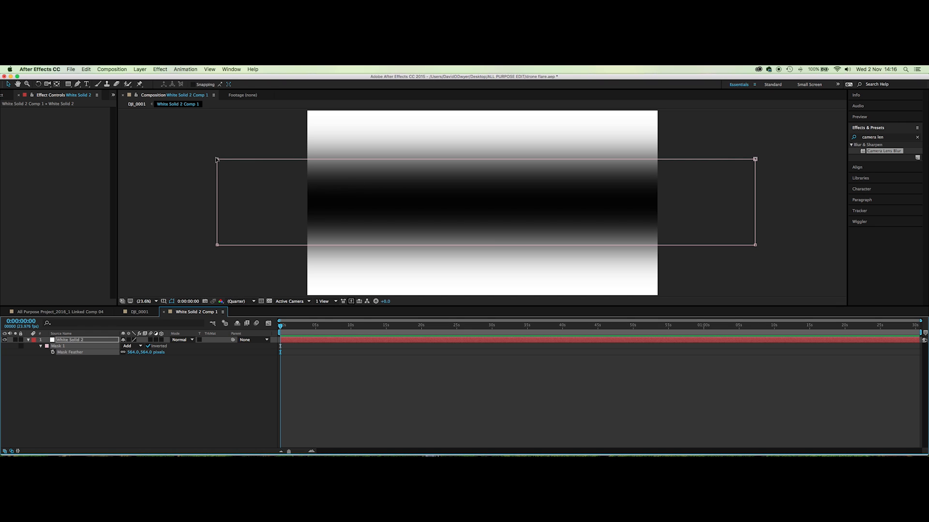
{"action": "left_click", "coordinate": [216, 160]}
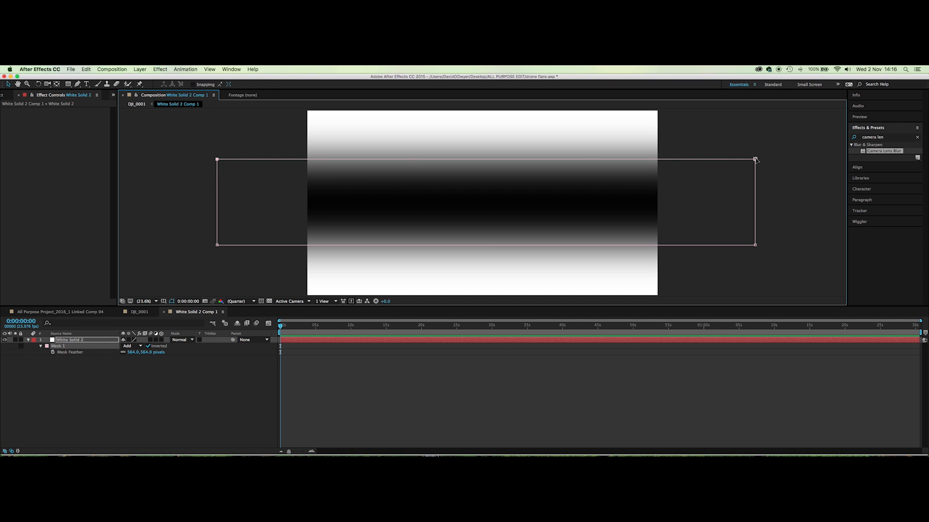
{"action": "left_click_drag", "start_coordinate": [755, 159], "coordinate": [755, 143]}
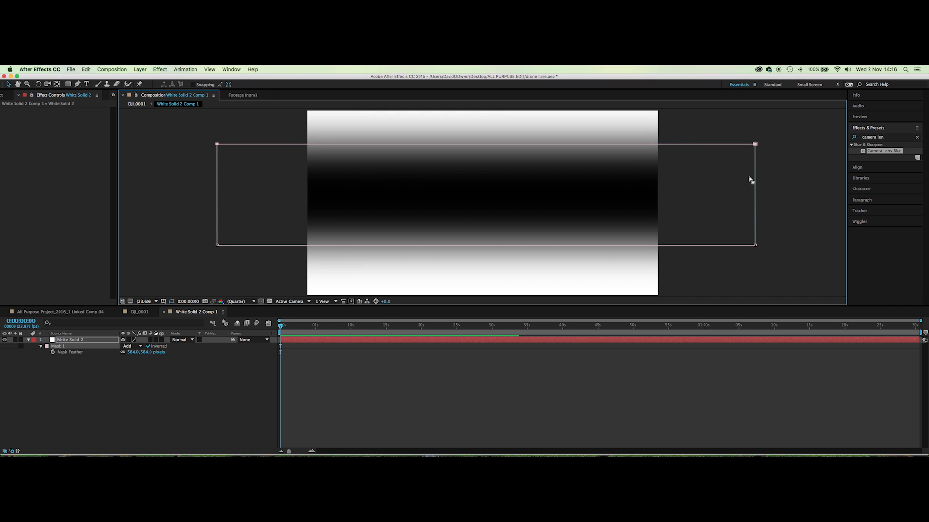
{"action": "left_click", "coordinate": [755, 245]}
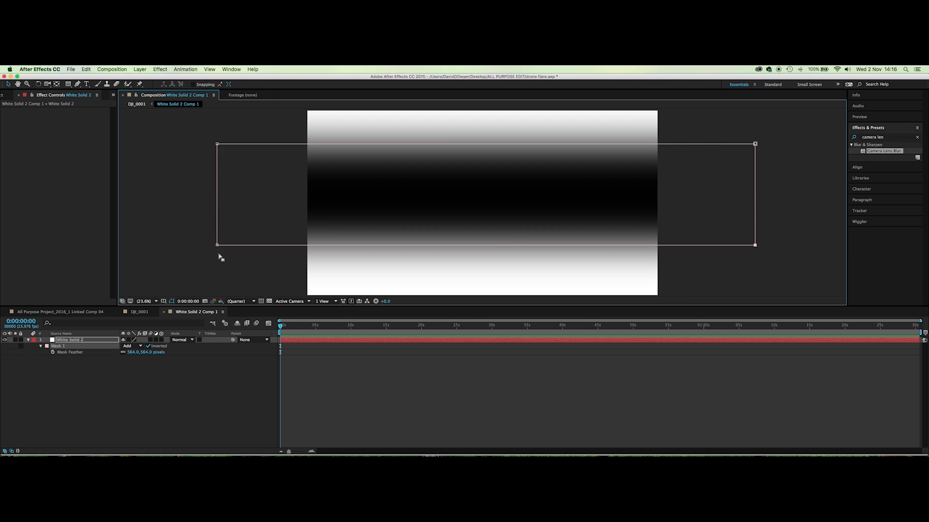
{"action": "left_click_drag", "start_coordinate": [216, 247], "coordinate": [217, 258]}
{"action": "left_click", "coordinate": [136, 313]}
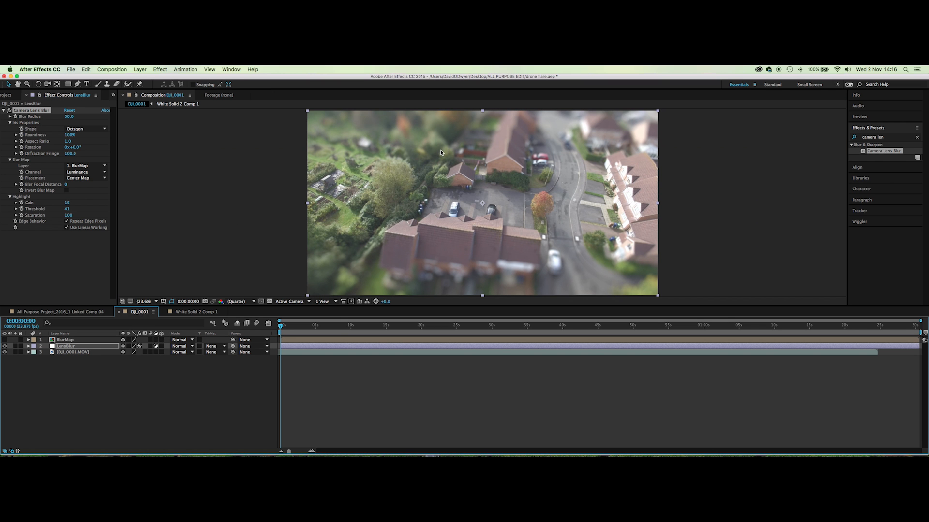
Set the Camera Lens Blur's Blur Radius to 40 and collapse its settings.
{"action": "left_click", "coordinate": [69, 116]}
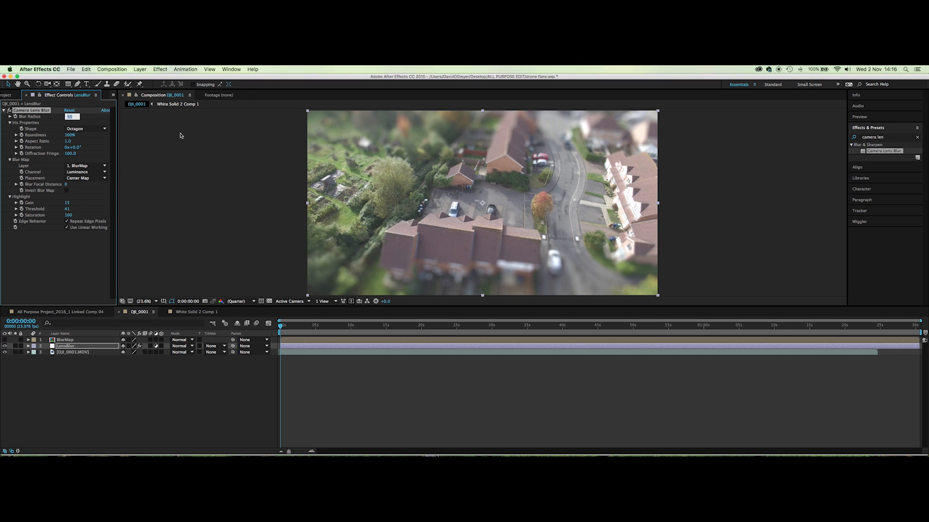
{"action": "type", "text": "40"}
{"action": "key", "text": "Return"}
{"action": "left_click", "coordinate": [3, 111]}
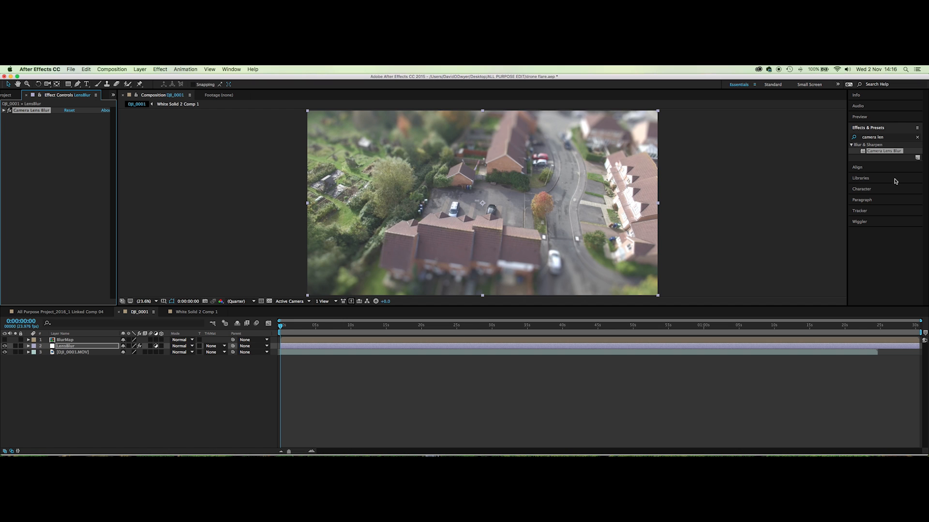
Find the Lumetri Color effect and apply it to the LensBlur adjustment layer.
{"action": "double_click", "coordinate": [889, 137]}
{"action": "triple_click", "coordinate": [889, 138]}
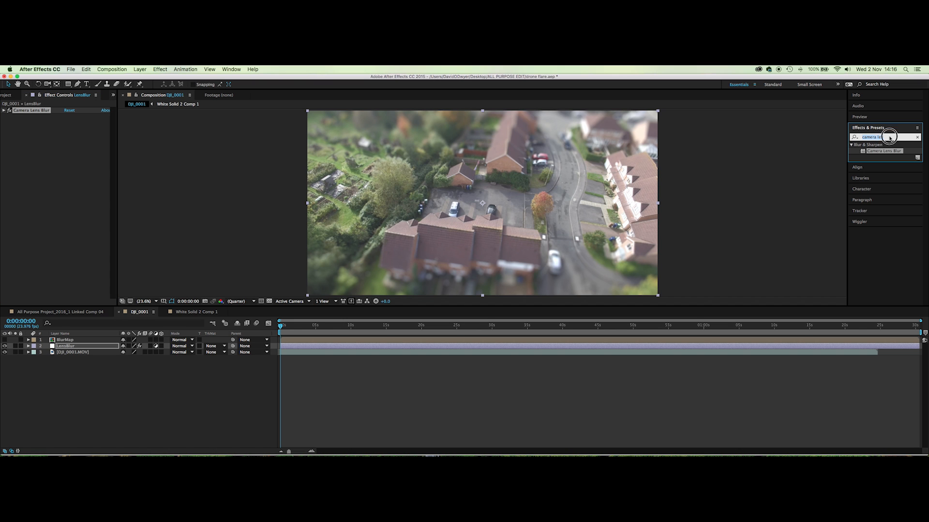
{"action": "type", "text": "Lume"}
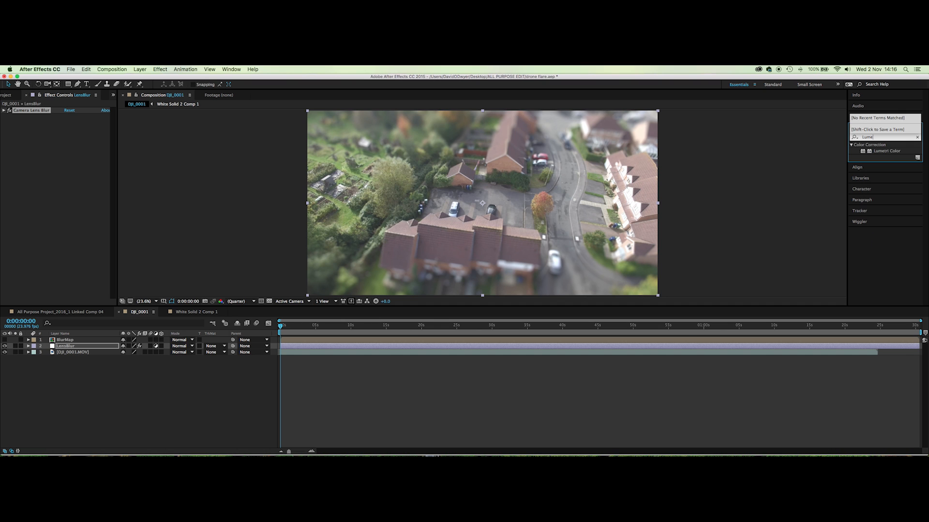
{"action": "double_click", "coordinate": [886, 152]}
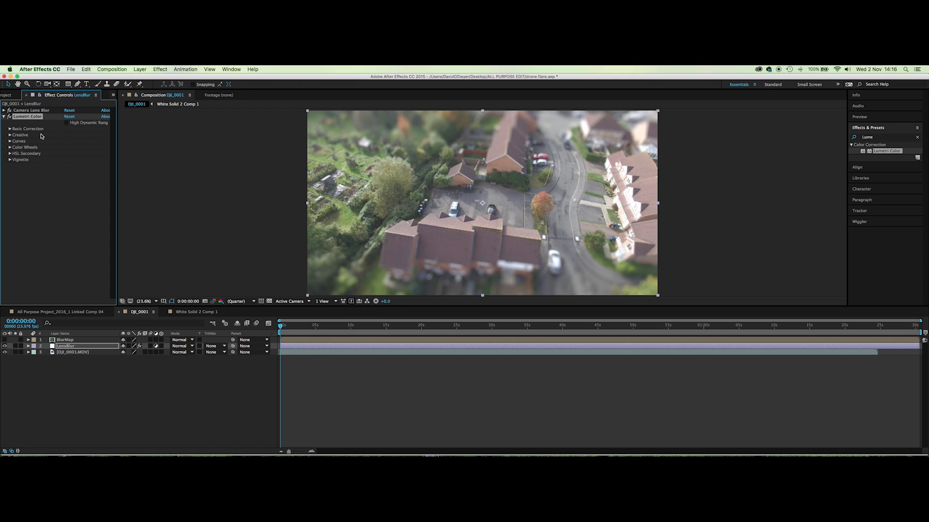
Increase the Camera Lens Blur's Diffraction Fringe to 295 and collapse the effect.
{"action": "left_click", "coordinate": [3, 110]}
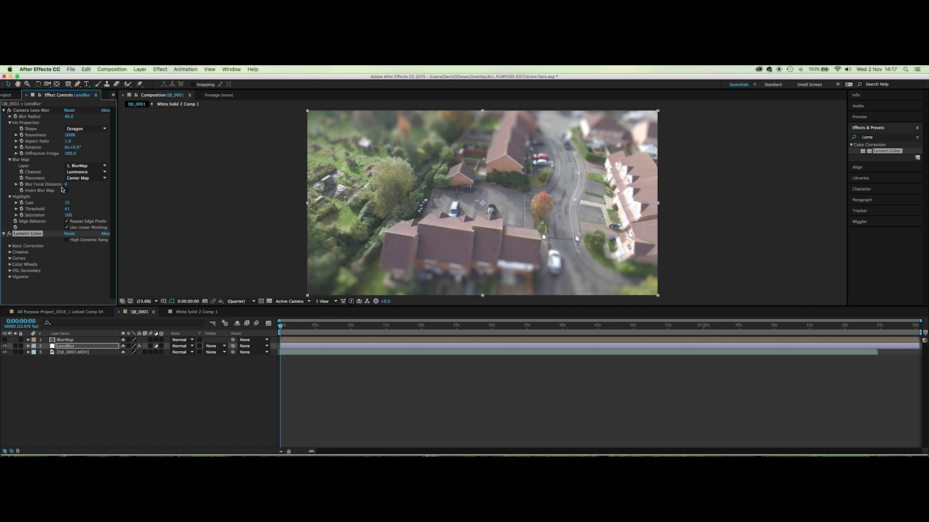
{"action": "left_click_drag", "start_coordinate": [67, 155], "coordinate": [101, 161]}
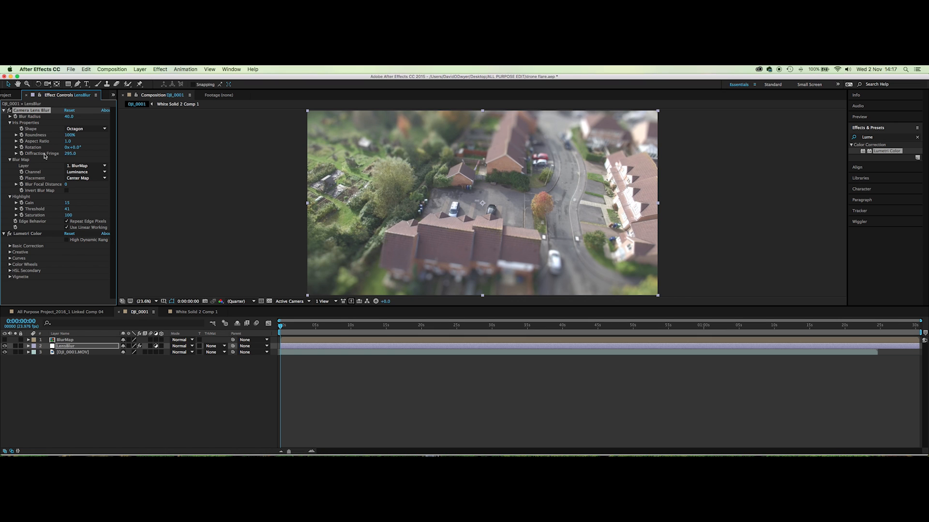
{"action": "left_click", "coordinate": [4, 111]}
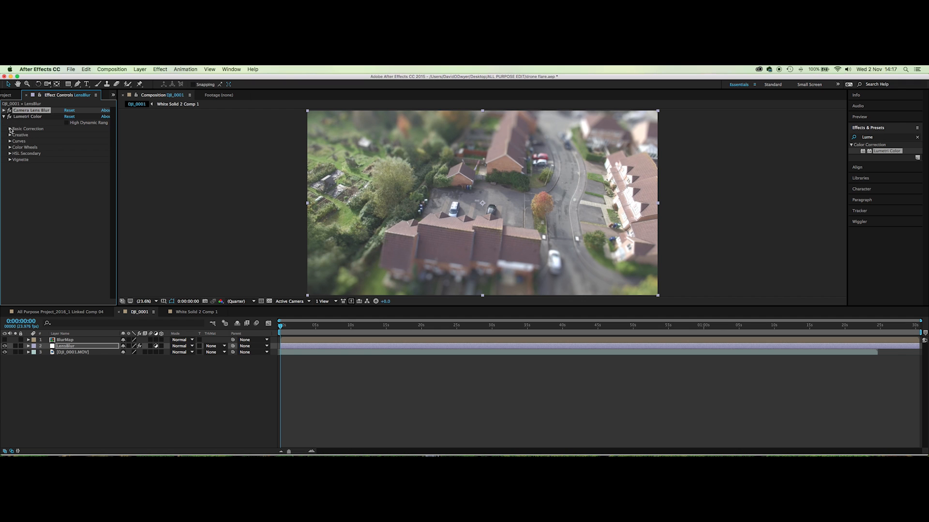
{"action": "left_click", "coordinate": [10, 129]}
{"action": "left_click", "coordinate": [88, 142]}
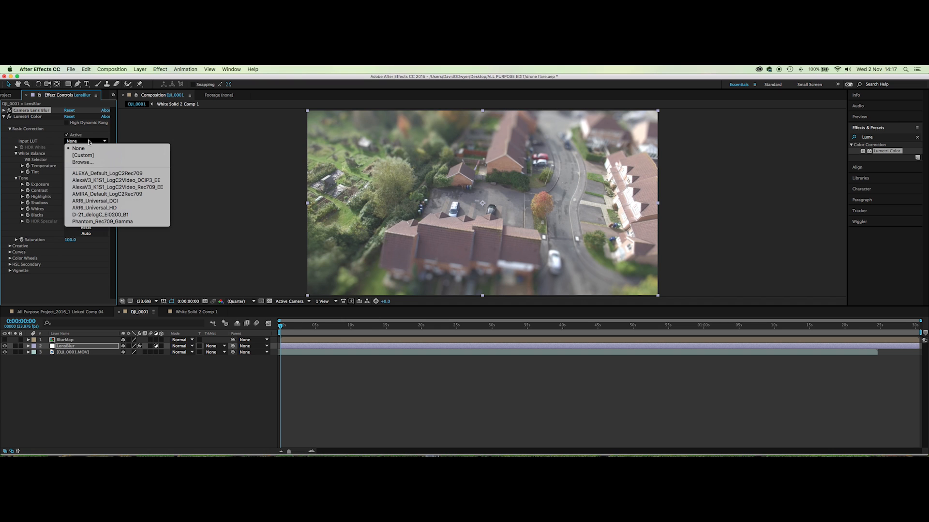
{"action": "left_click", "coordinate": [7, 146]}
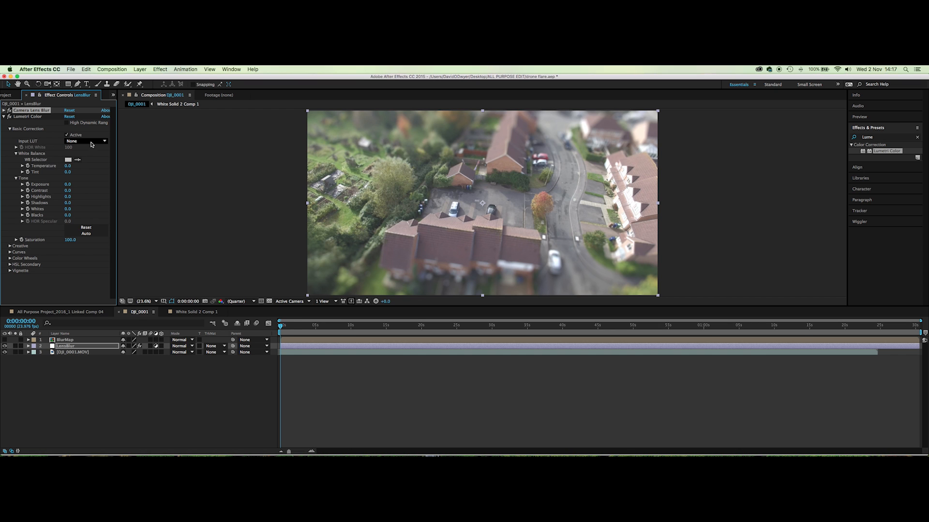
Add three points to Lumetri's RGB curve and shape a gentle S-curve with darker shadows and brighter highlights.
{"action": "left_click", "coordinate": [10, 252]}
{"action": "left_click", "coordinate": [49, 209]}
{"action": "left_click", "coordinate": [69, 188]}
{"action": "left_click", "coordinate": [87, 171]}
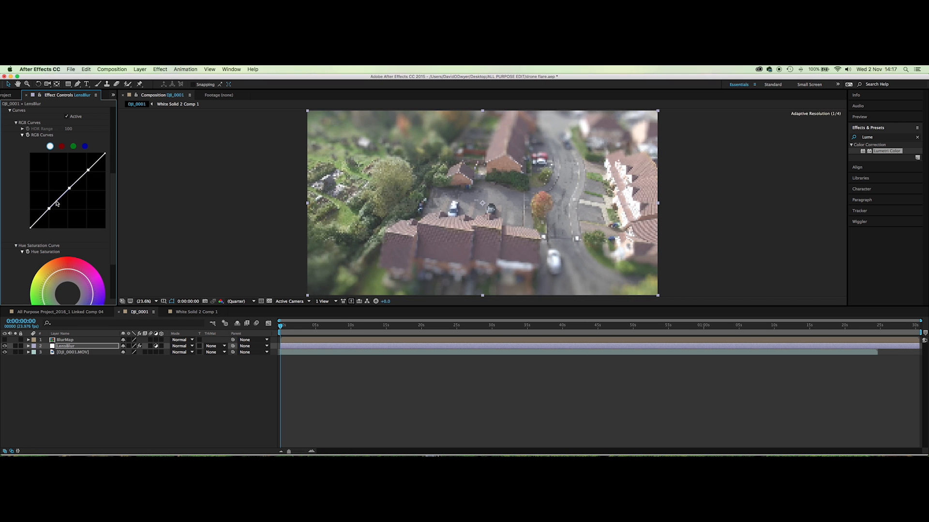
{"action": "left_click_drag", "start_coordinate": [49, 208], "coordinate": [51, 213]}
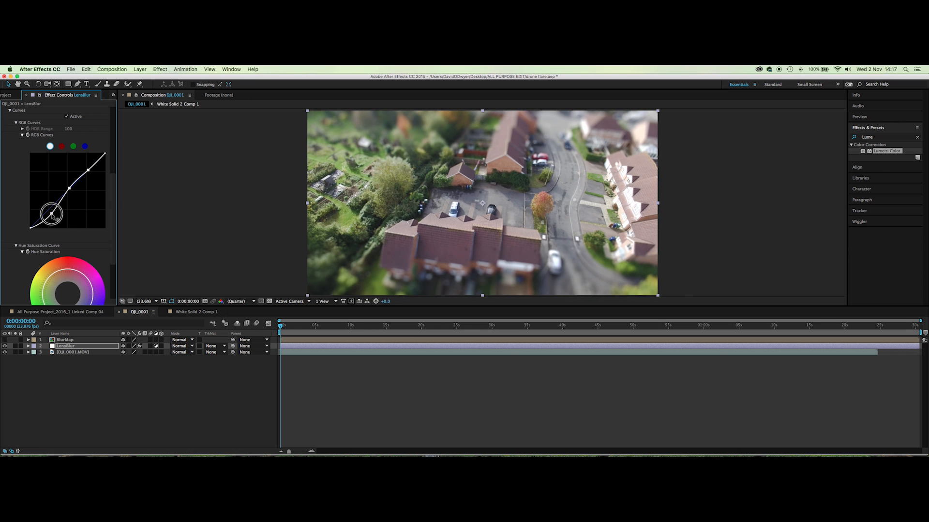
{"action": "left_click_drag", "start_coordinate": [88, 172], "coordinate": [85, 169]}
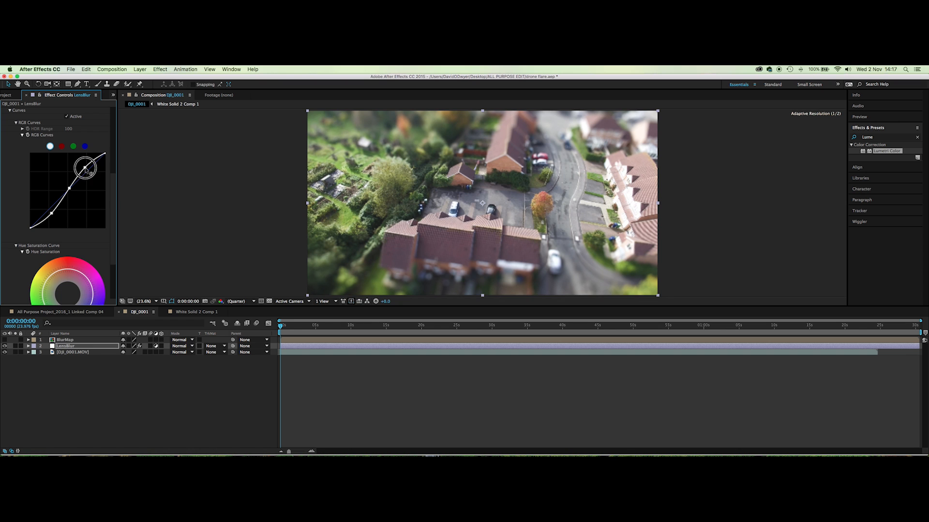
Add points around the red-orange range of Lumetri's Hue Saturation curve and push that range slightly outward.
{"action": "scroll", "coordinate": [12, 199], "scroll_direction": "down", "scroll_amount": 3}
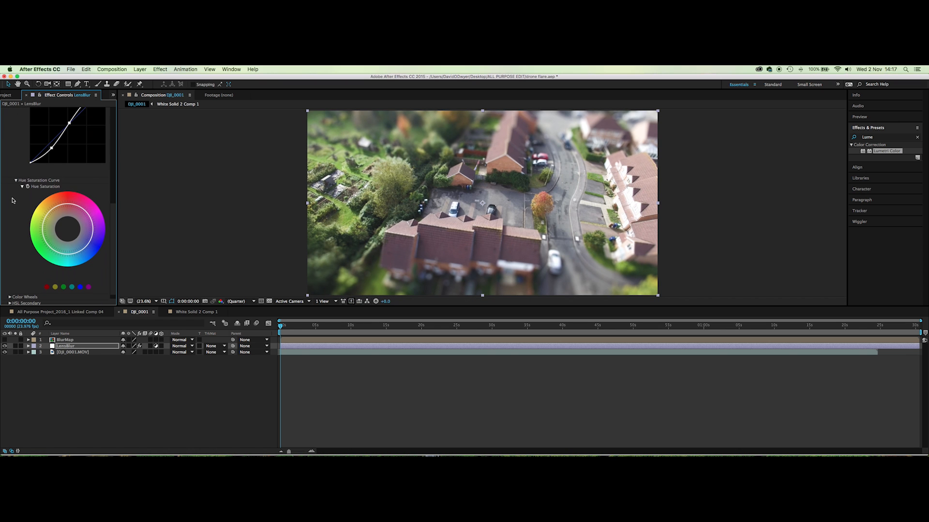
{"action": "left_click", "coordinate": [51, 211]}
{"action": "left_click", "coordinate": [77, 205]}
{"action": "left_click_drag", "start_coordinate": [62, 204], "coordinate": [64, 202]}
{"action": "scroll", "coordinate": [15, 216], "scroll_direction": "up", "scroll_amount": 8}
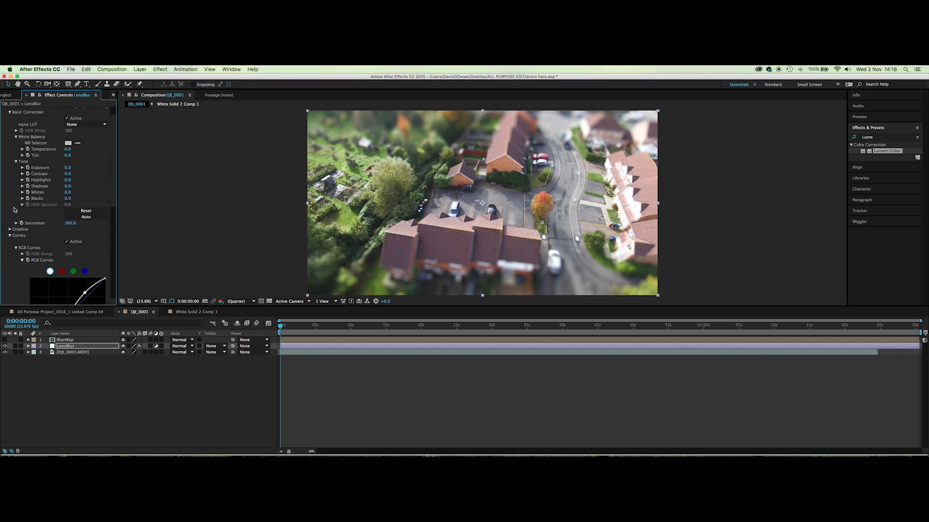
In Lumetri's Creative adjustments, set Faded Film to 25, Sharpen to 15, Vibrance to 40 and Saturation to 90.
{"action": "left_click", "coordinate": [10, 229]}
{"action": "scroll", "coordinate": [28, 235], "scroll_direction": "down", "scroll_amount": 4}
{"action": "left_click", "coordinate": [68, 213]}
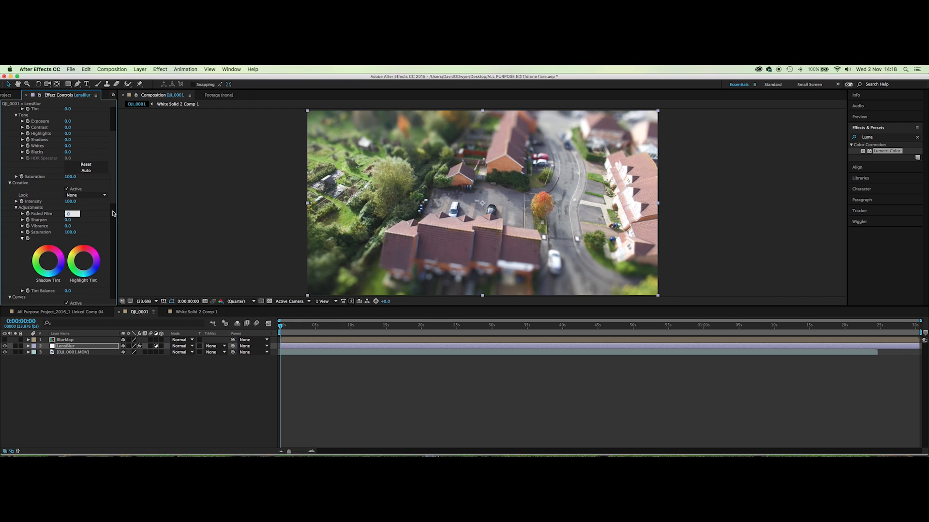
{"action": "key", "text": "Tab"}
{"action": "type", "text": "15"}
{"action": "key", "text": "Tab"}
{"action": "type", "text": "40"}
{"action": "key", "text": "Tab"}
{"action": "type", "text": "90"}
{"action": "key", "text": "Return"}
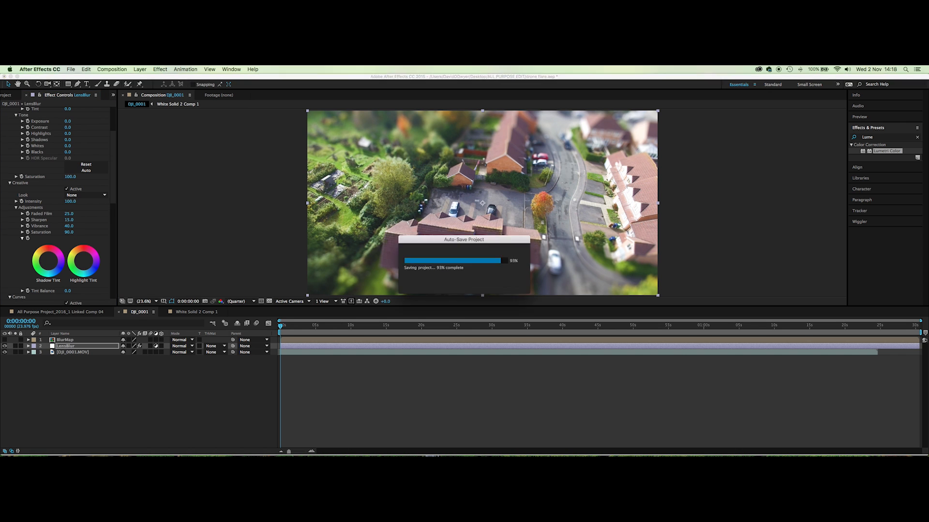
Lower the Creative Saturation to 85.
{"action": "left_click", "coordinate": [71, 232]}
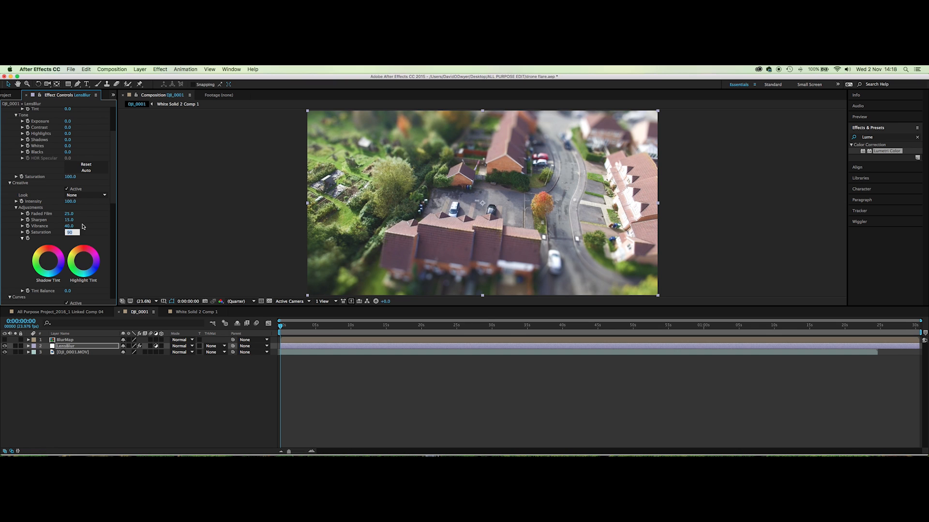
{"action": "type", "text": "85"}
{"action": "key", "text": "Return"}
Tint the shadows slightly toward cyan and the highlights slightly toward red.
{"action": "left_click_drag", "start_coordinate": [114, 199], "coordinate": [115, 212]}
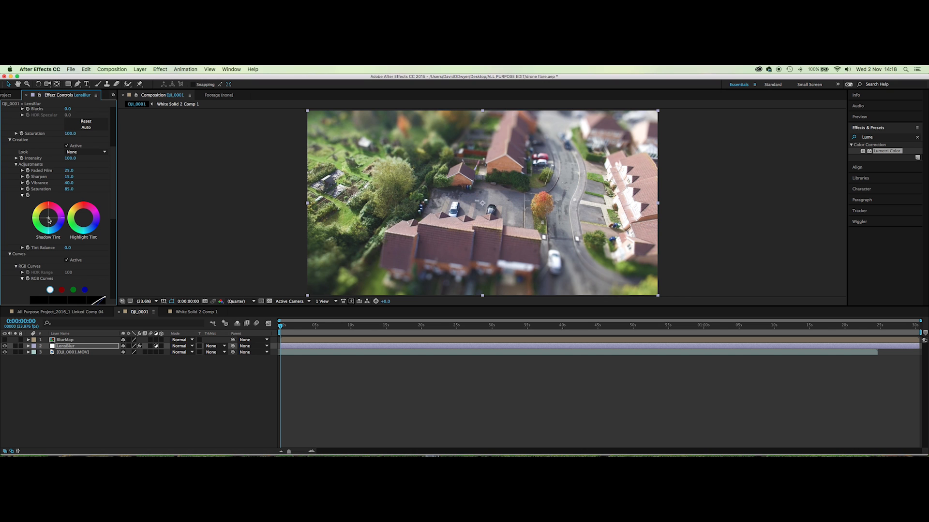
{"action": "left_click_drag", "start_coordinate": [48, 218], "coordinate": [48, 220]}
{"action": "left_click", "coordinate": [83, 218]}
{"action": "left_click_drag", "start_coordinate": [84, 218], "coordinate": [84, 216]}
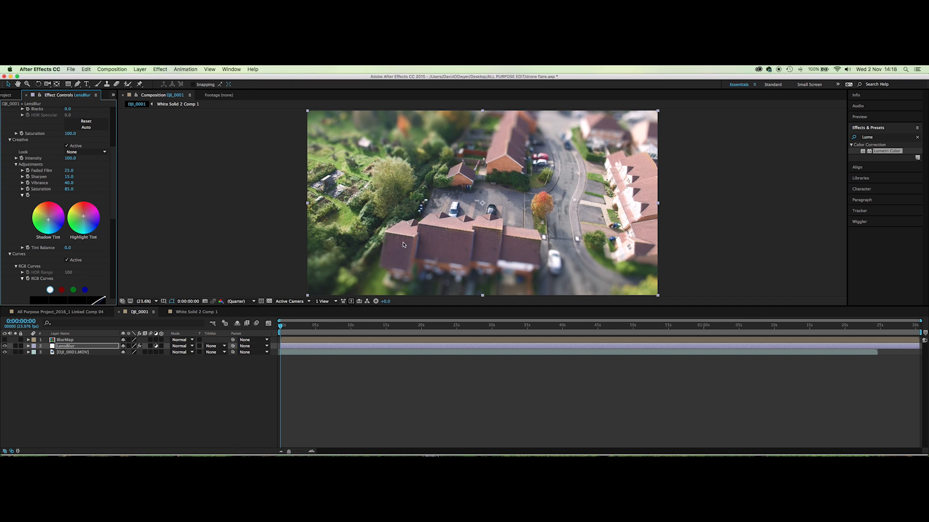
Preview the graded tilt-shift look at 0:00:10:03 in the timeline.
{"action": "left_click_drag", "start_coordinate": [112, 179], "coordinate": [135, 141]}
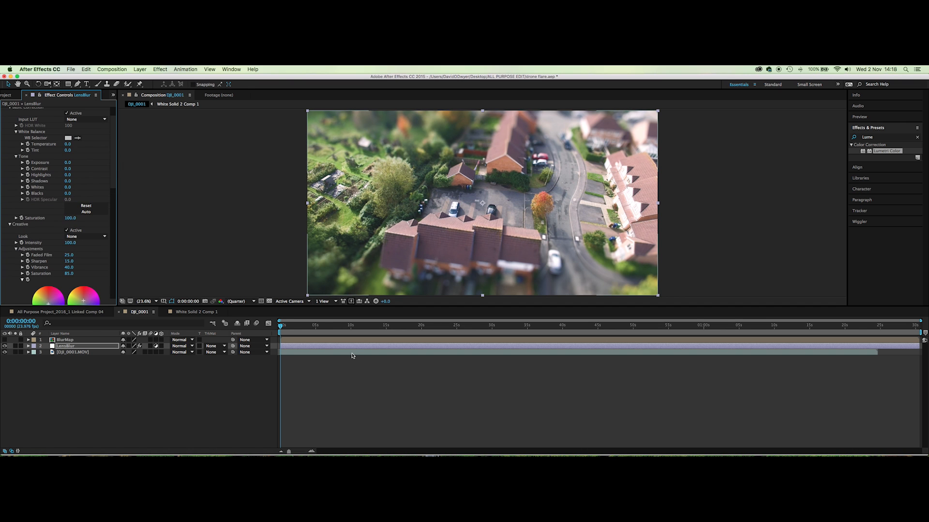
{"action": "left_click", "coordinate": [352, 327]}
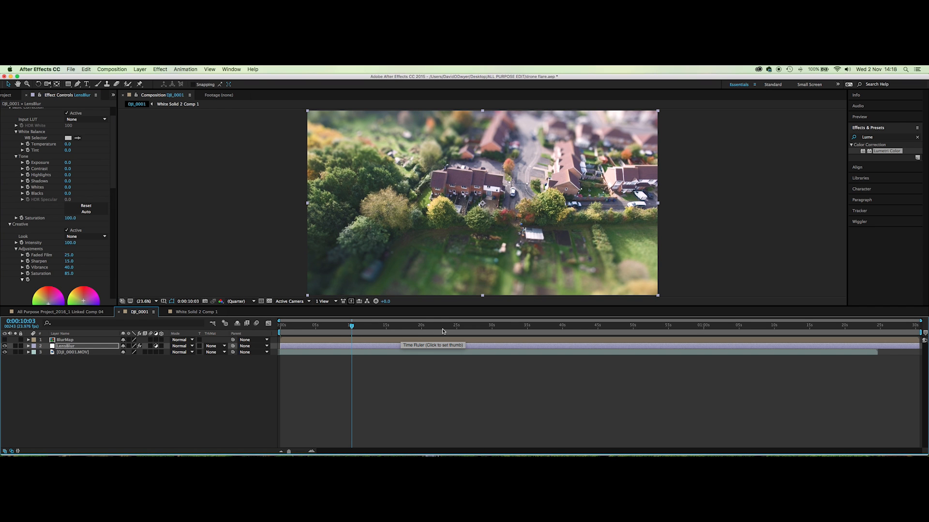